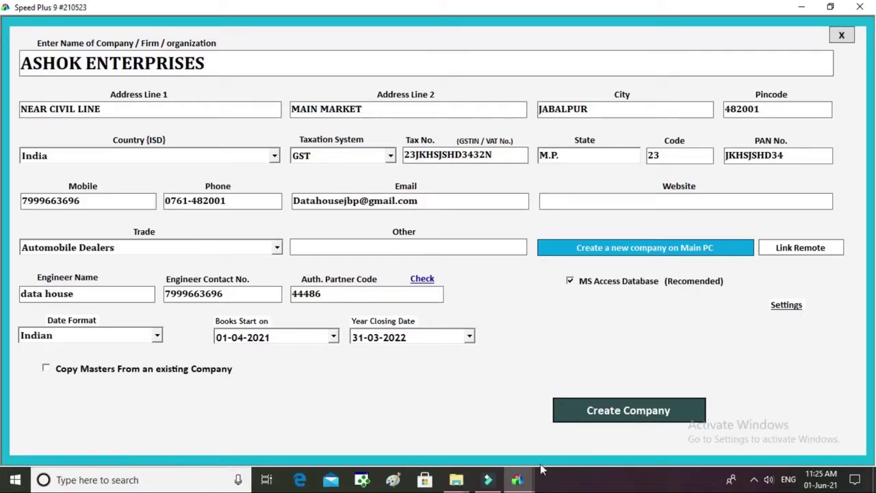
Bring the ASHOK ENTERPRISES company-created confirmation back into view.
mouse_move(514, 483)
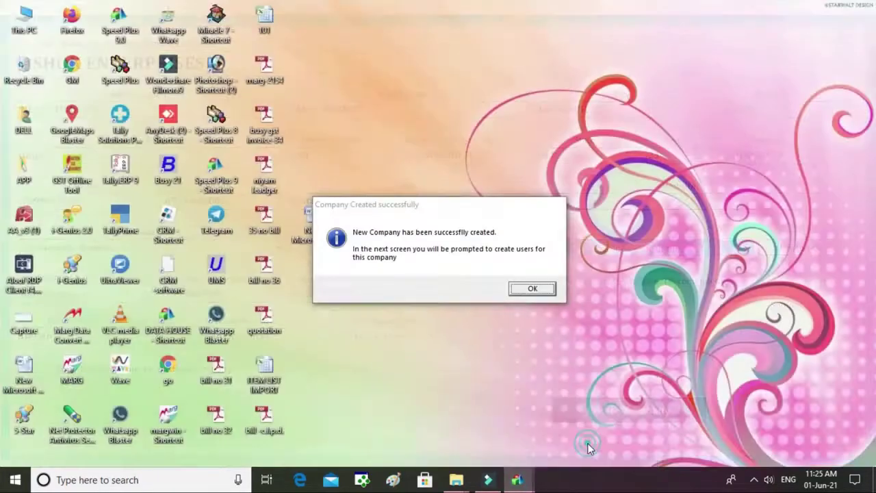
left_click(587, 442)
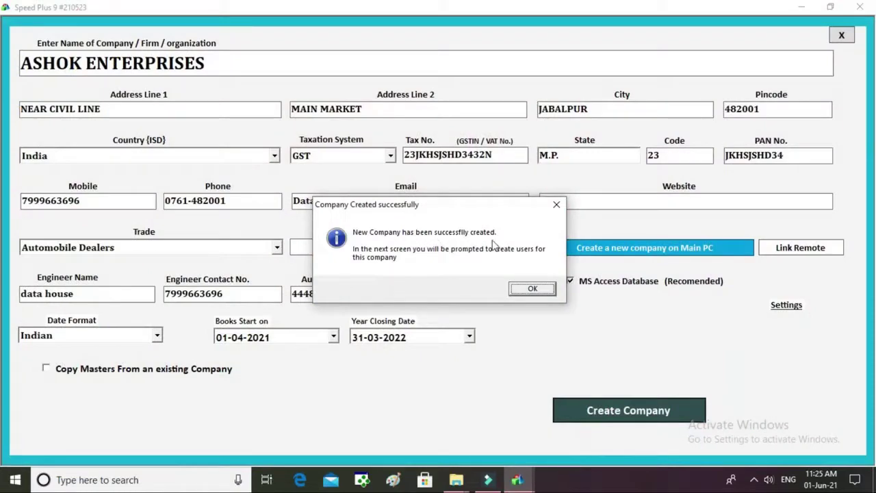
Acknowledge the company creation and fill in the new user's name, password, full name, city and contact number.
left_click(519, 290)
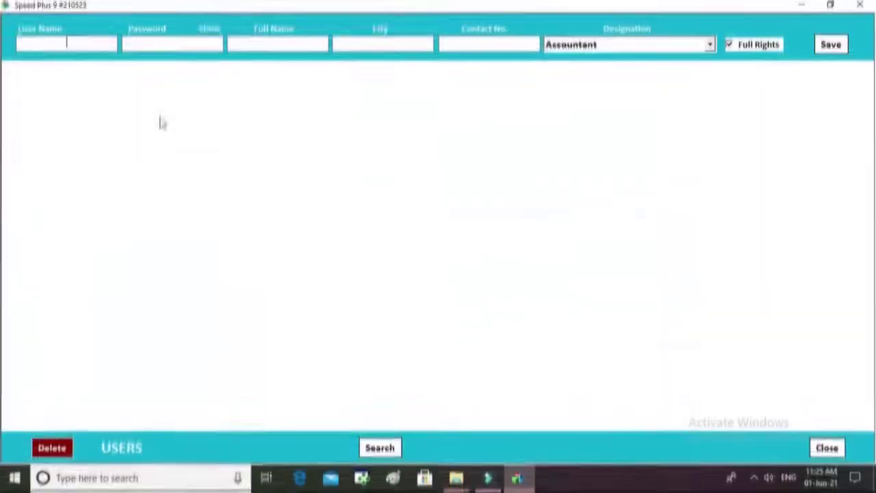
type("a")
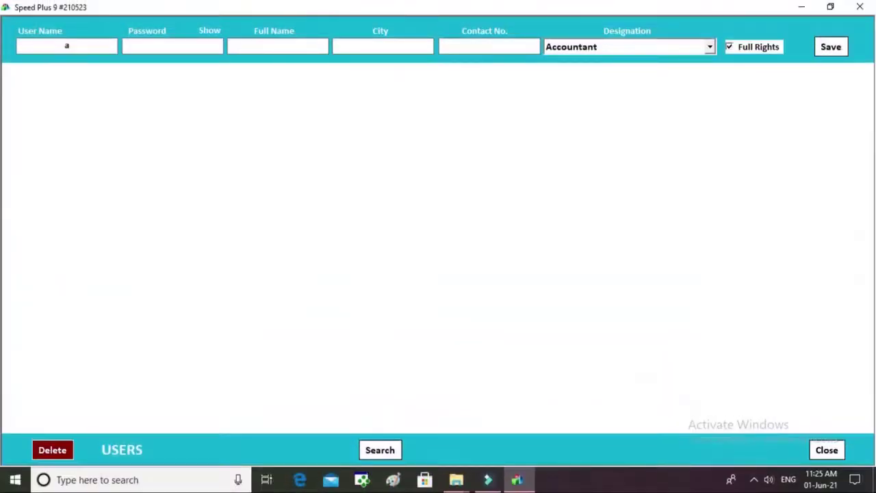
key("BackSpace")
type("1")
key("Tab")
type("1")
key("Tab")
type("1")
key("Tab")
type("1")
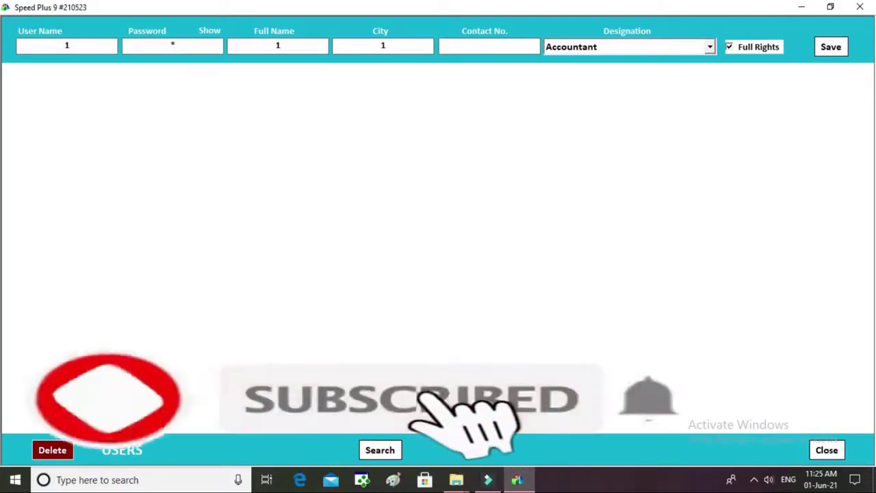
key("Tab")
type("1")
key("Tab")
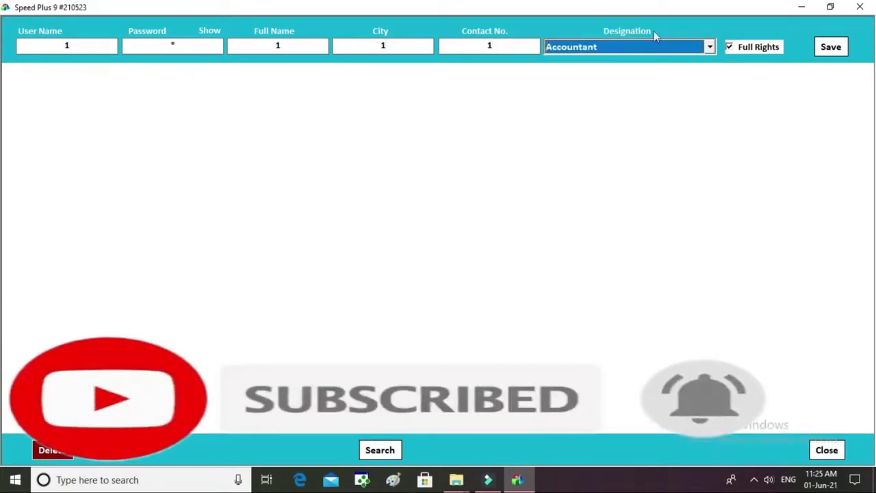
Give the user the Director designation with Full Rights and save it.
left_click(705, 48)
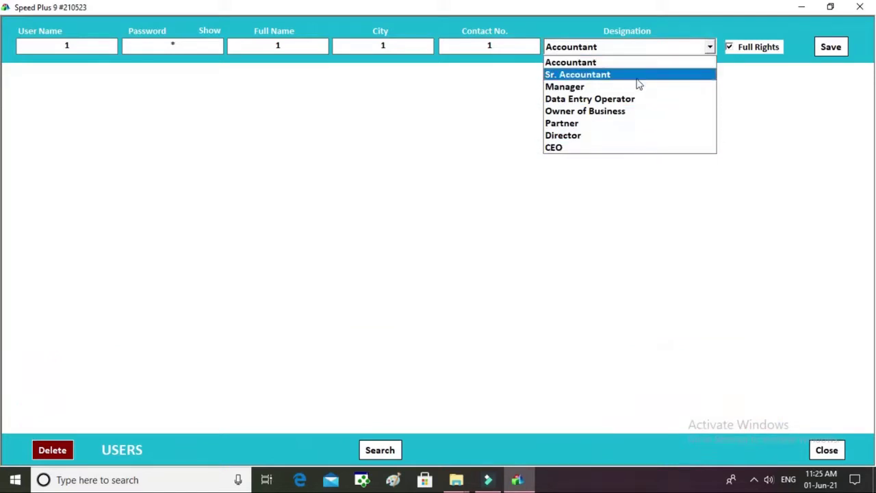
left_click(620, 135)
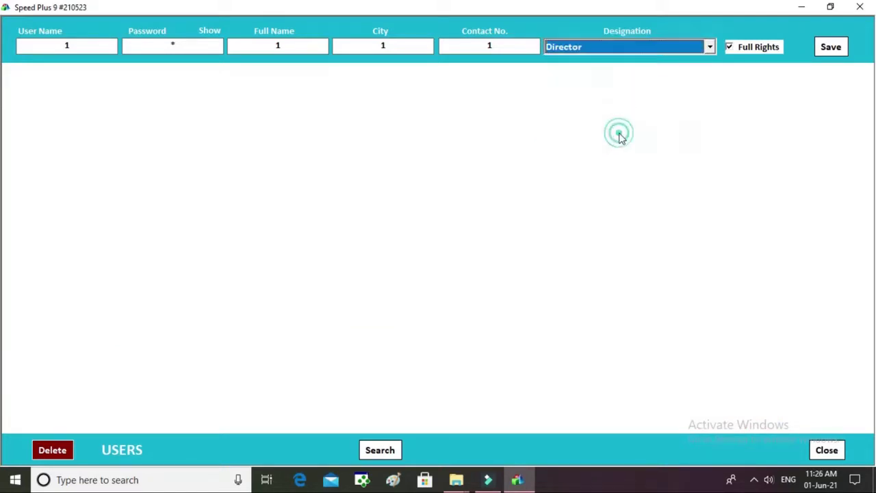
left_click(752, 50)
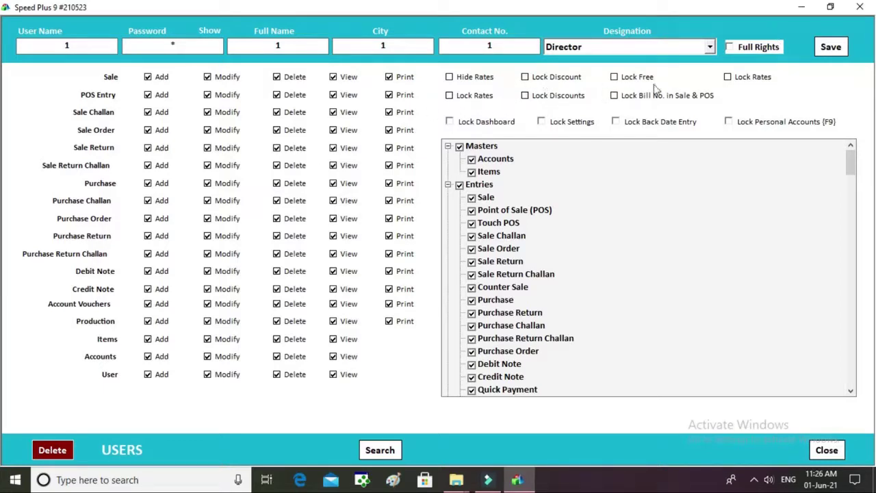
left_click(737, 47)
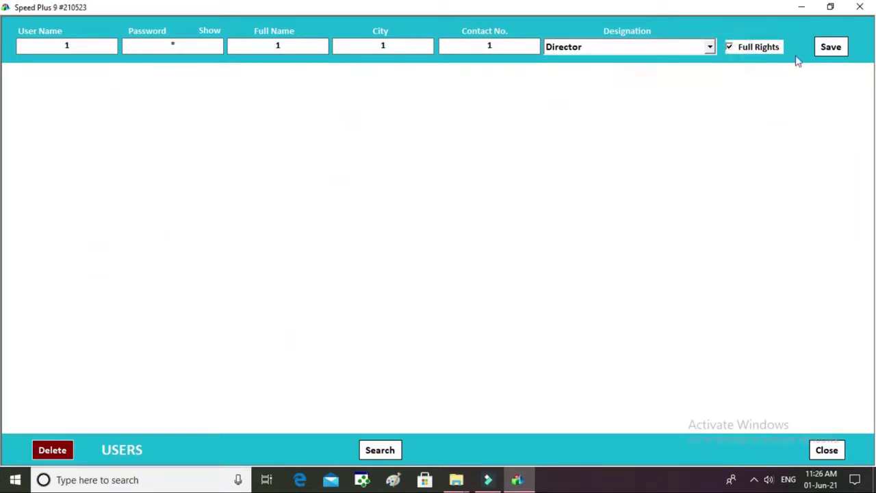
left_click(825, 48)
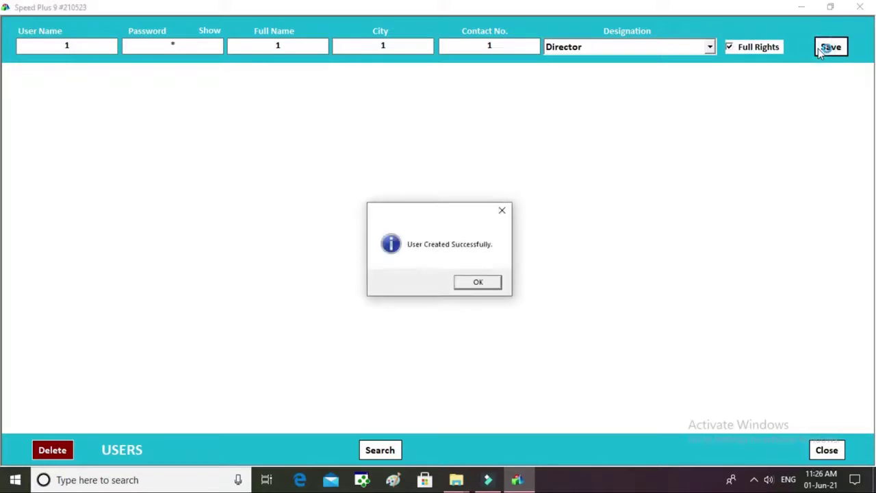
key("Return")
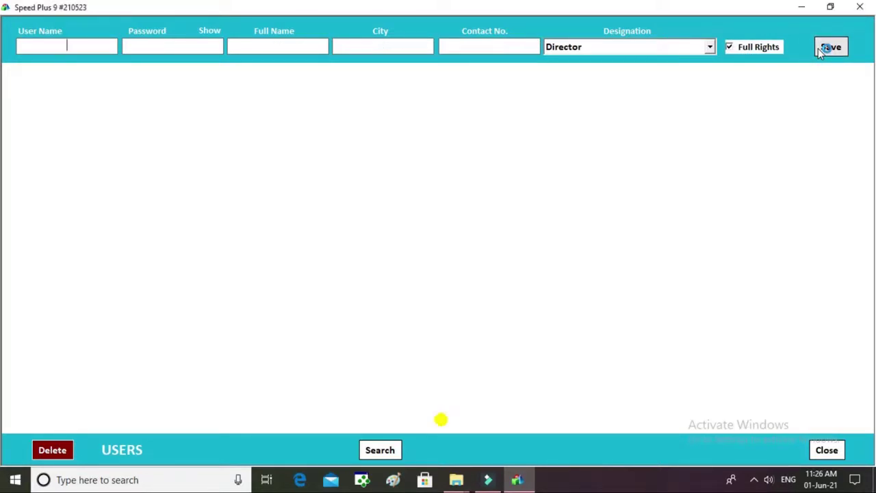
Log in to ASHOK ENTERPRISES with the new user's credentials and start a new item.
left_click(826, 450)
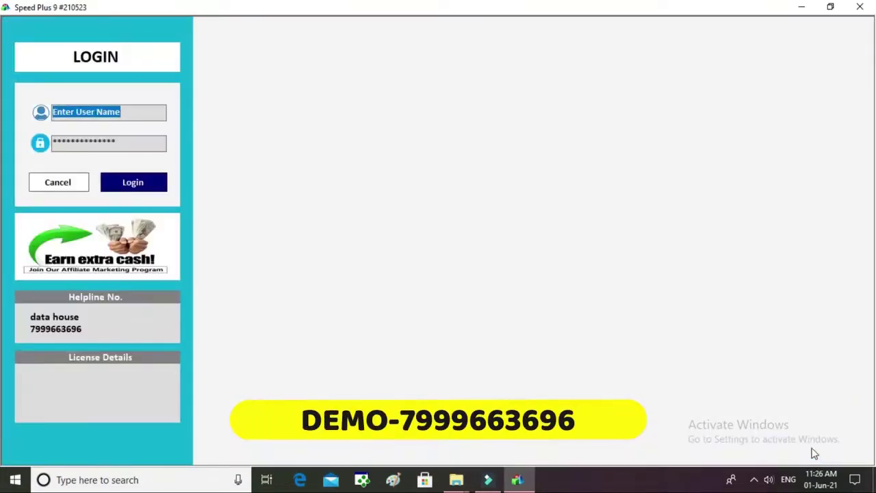
type("1")
key("Tab")
type("1")
key("Tab")
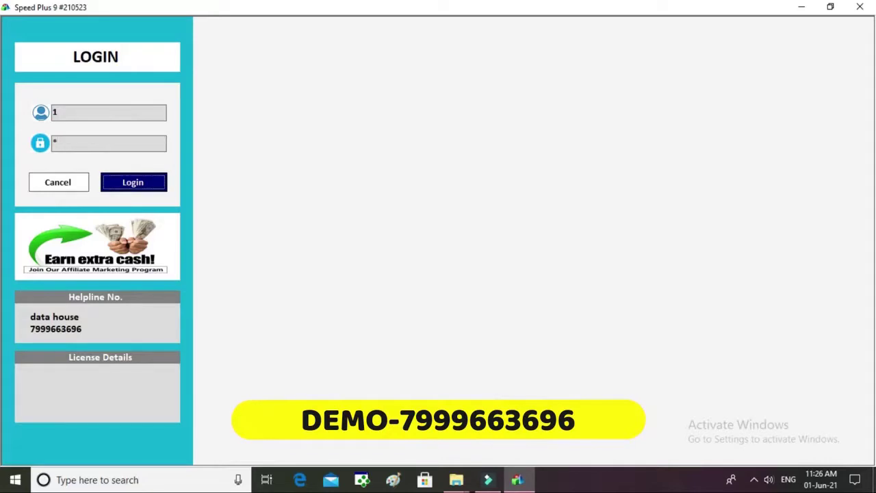
key("Return")
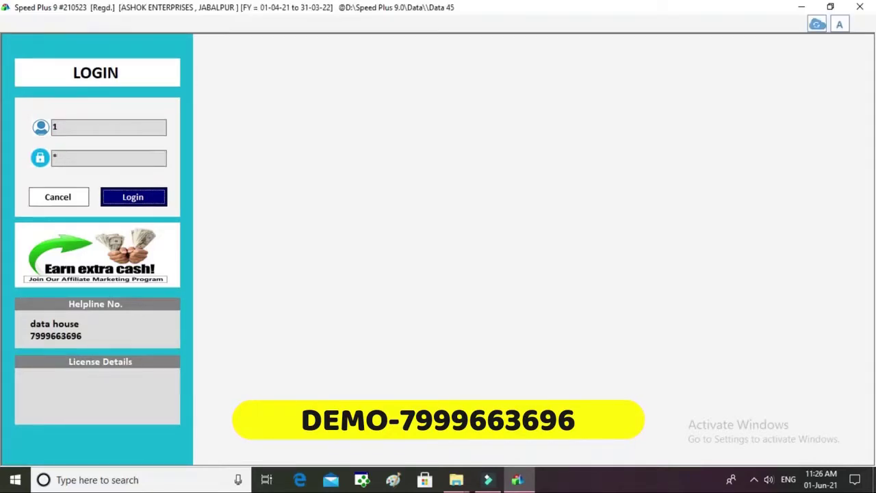
key("XF86AudioMute")
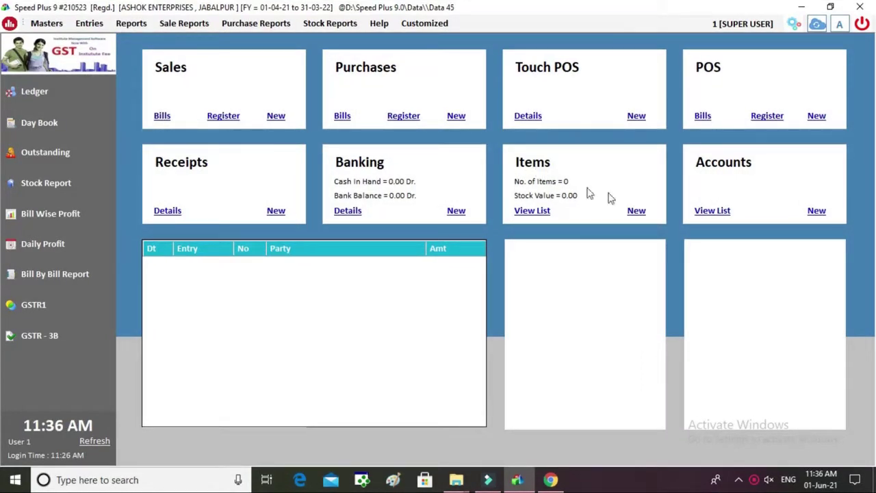
left_click(633, 214)
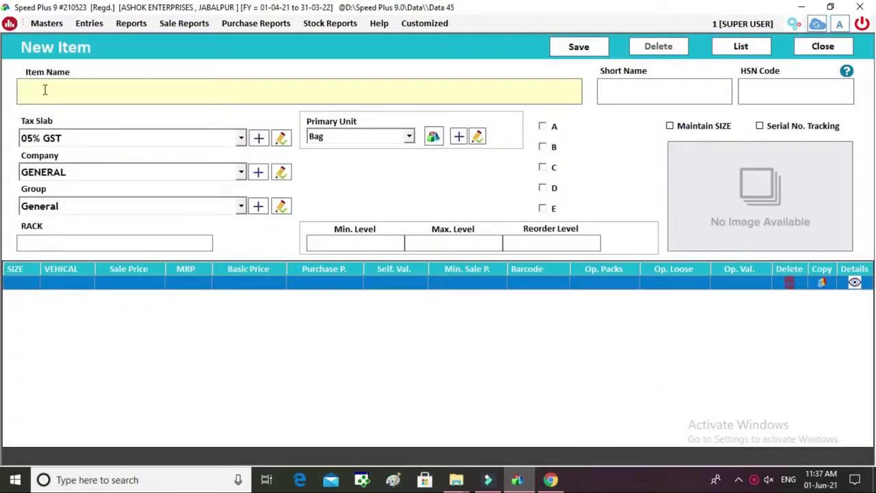
Enter item name CLUCH PLATE, short name CL121, HSN 6767 and 18% GST.
type("CLUCH PLATE")
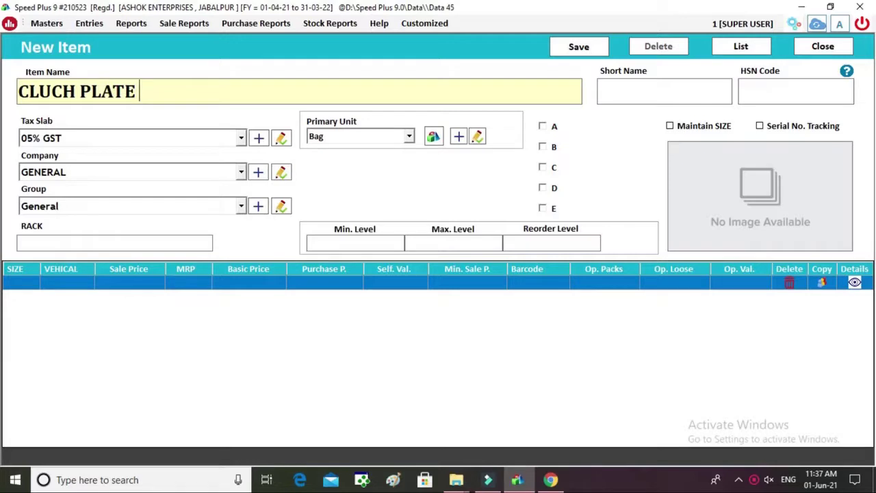
key("Return")
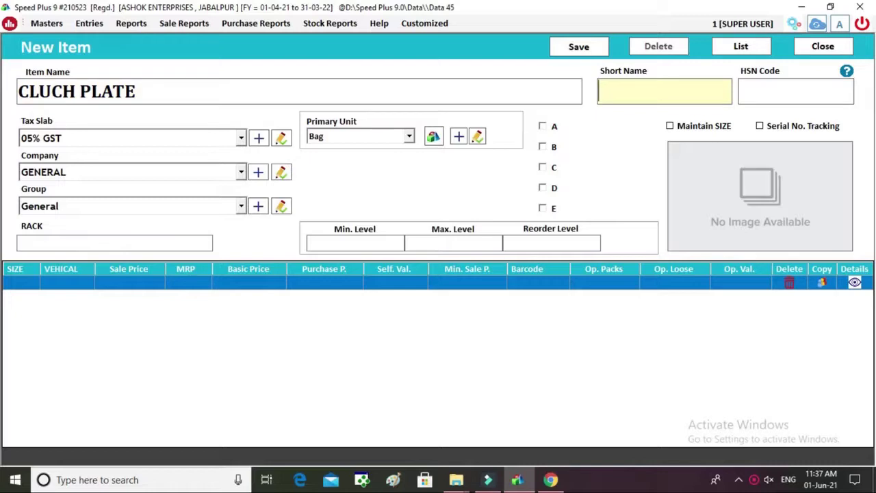
type("CL121")
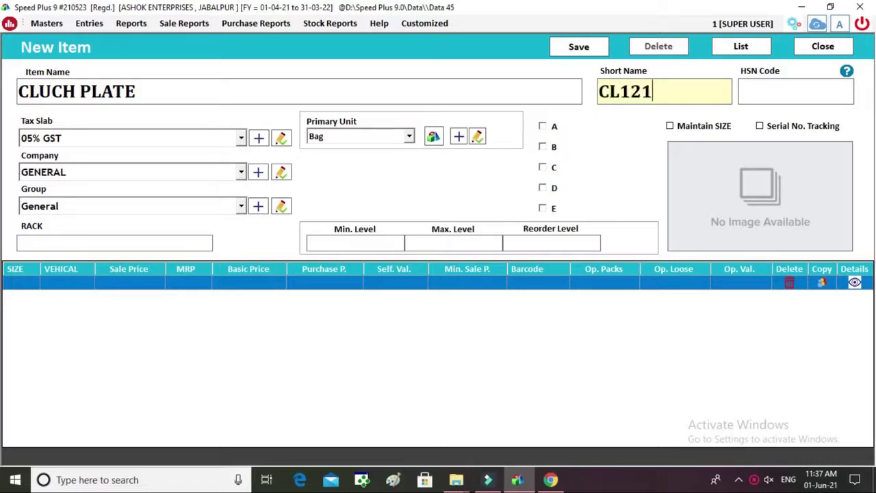
key("Return")
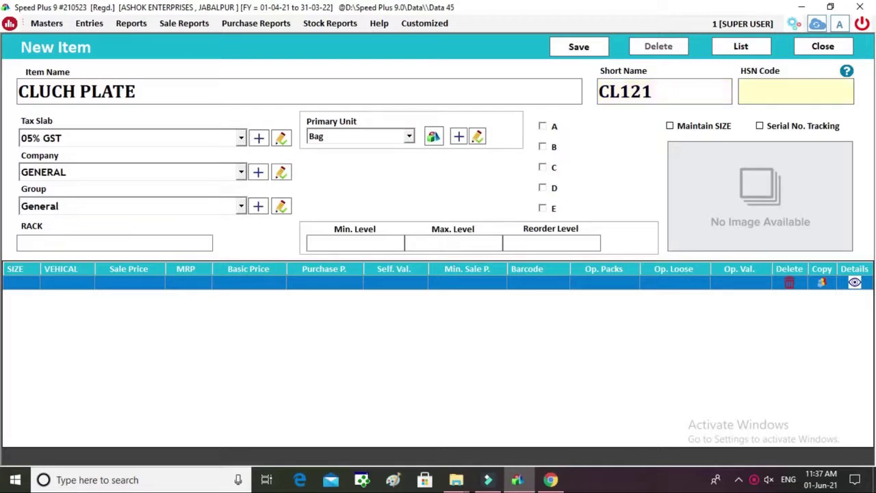
type("6767")
key("Return")
key("Down")
key("Down")
key("Down")
key("Up")
key("Return")
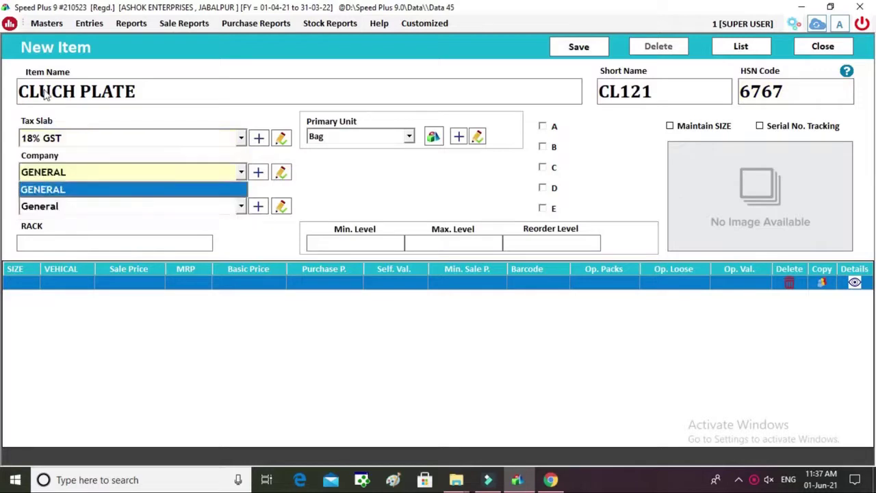
Create and assign the new item company BAJAJ and new item group SPARE.
key("F3")
type("BAJA")
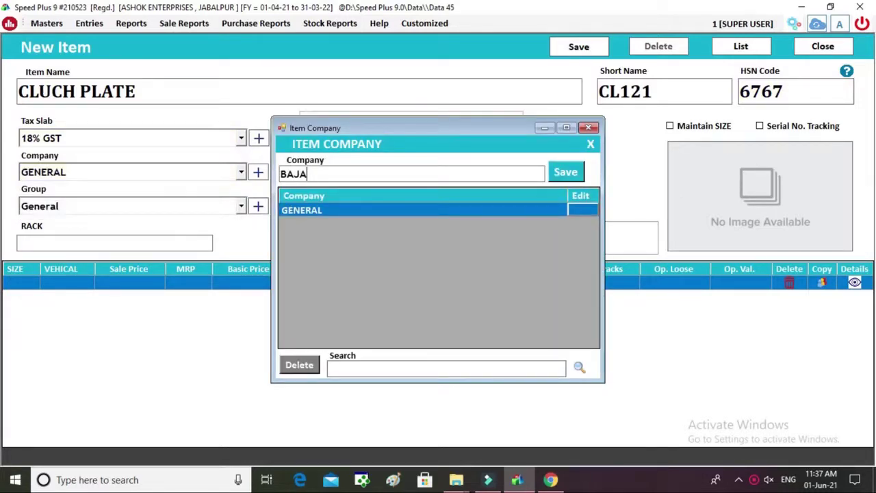
type("J")
key("Tab")
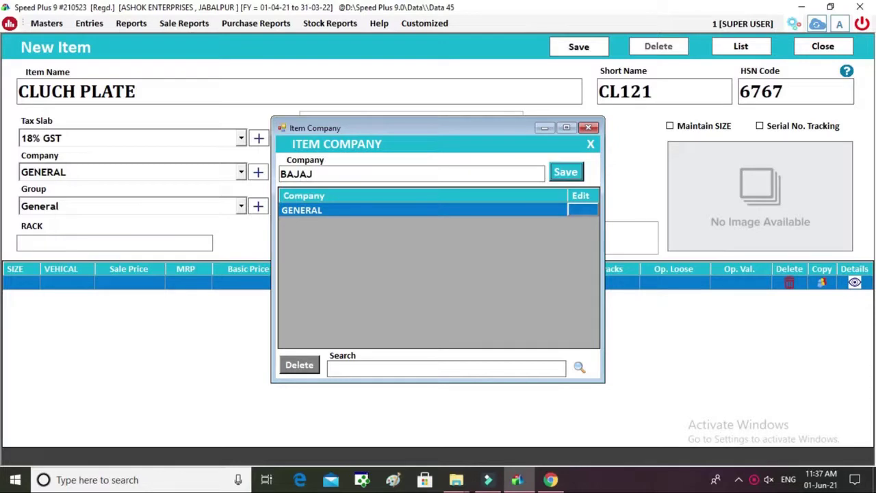
key("Return")
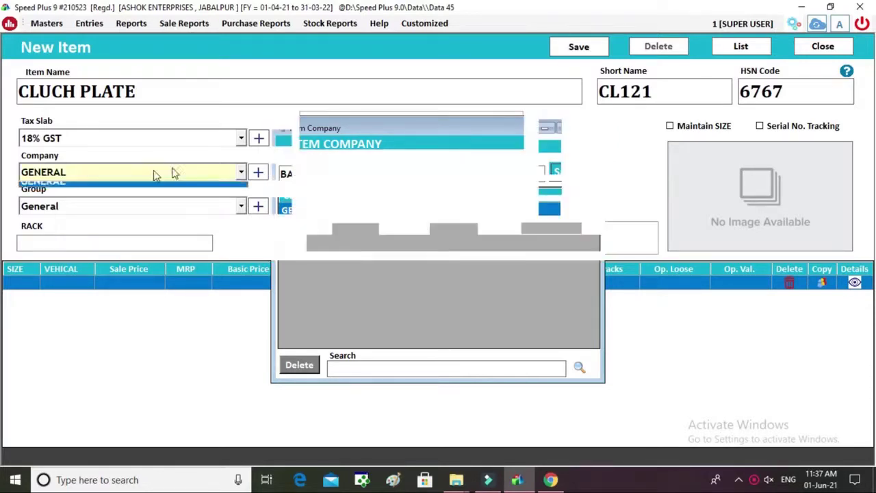
key("Return")
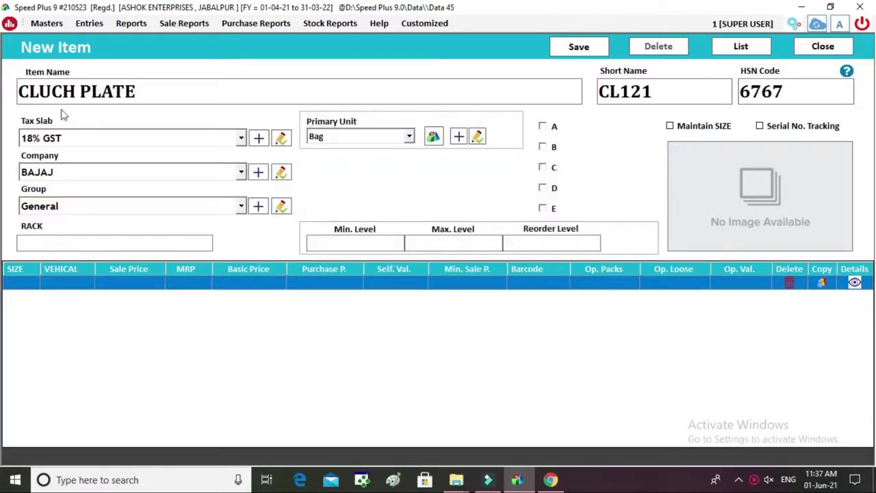
left_click(243, 207)
left_click(56, 208)
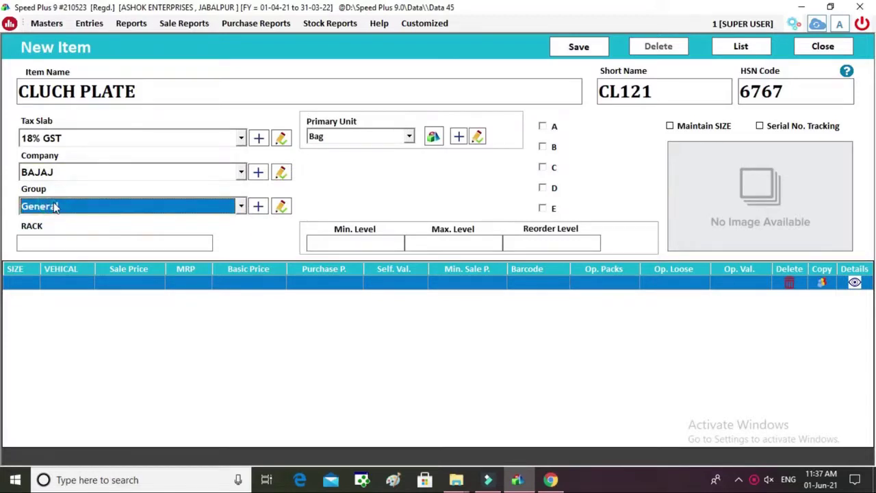
key("F2")
type("SPARE")
key("Tab")
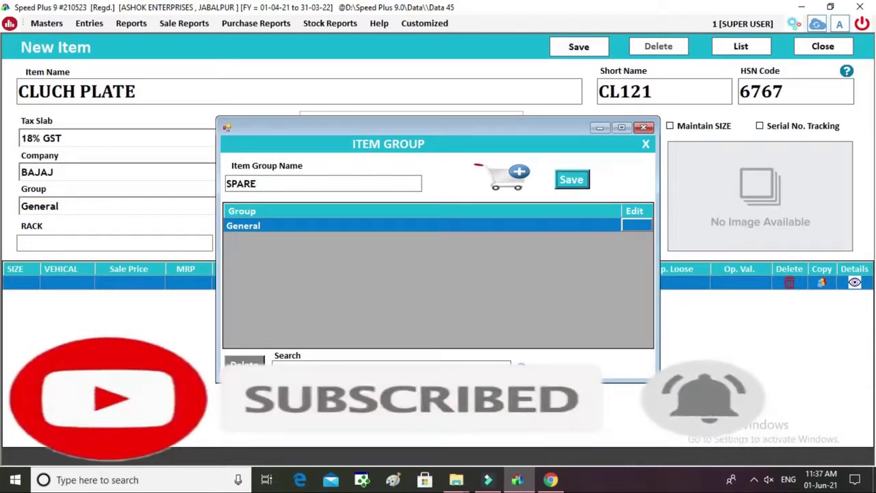
key("Return")
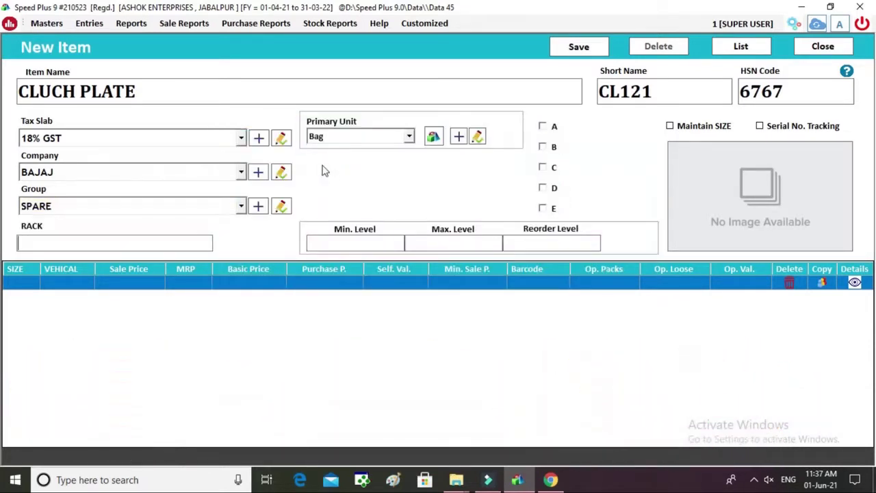
Set rack R32 and unit Pcs., tick option A and enable Maintain SIZE.
type("R32")
key("Return")
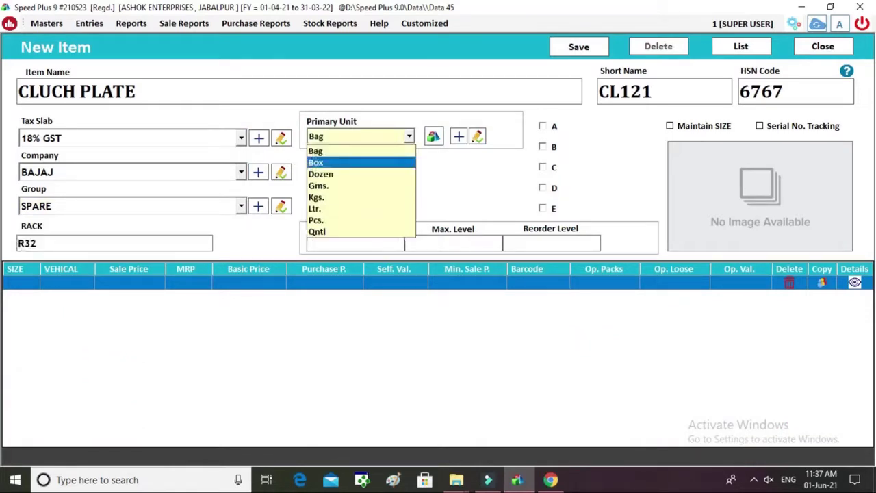
key("p")
key("Return")
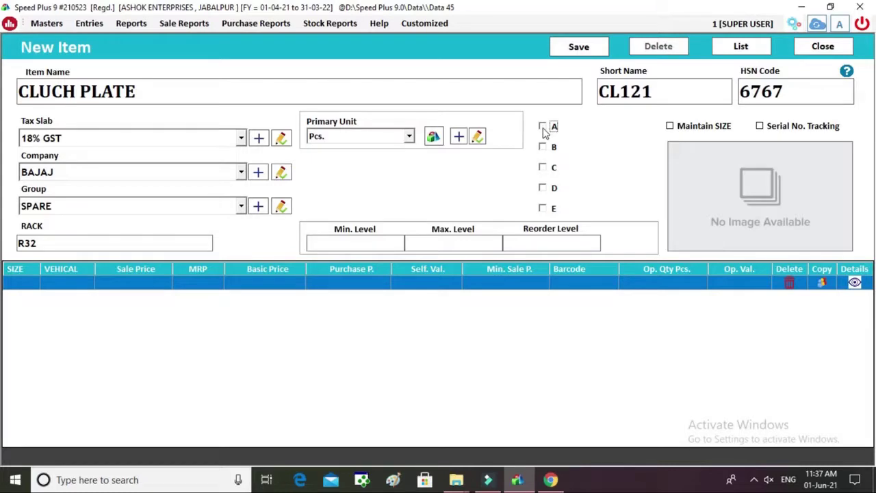
left_click(544, 131)
left_click(671, 131)
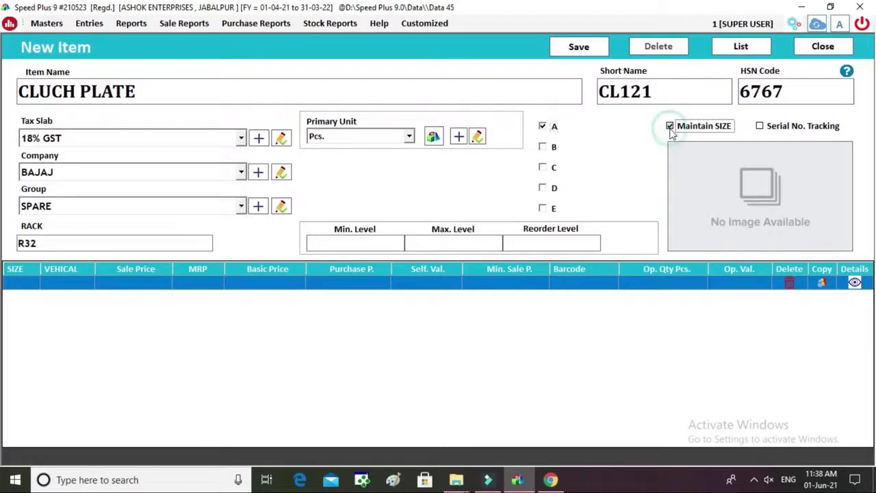
left_click(18, 287)
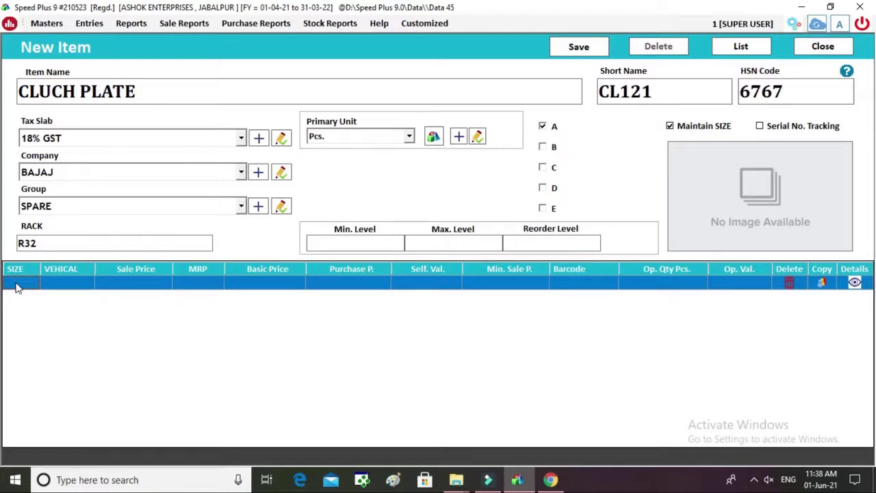
Add size 12 (BAJAJ ,HERO): sale 800, MRP 900, basic 700, purchase 550, barcode 121, opening qty 10.
type("A")
key("BackSpace")
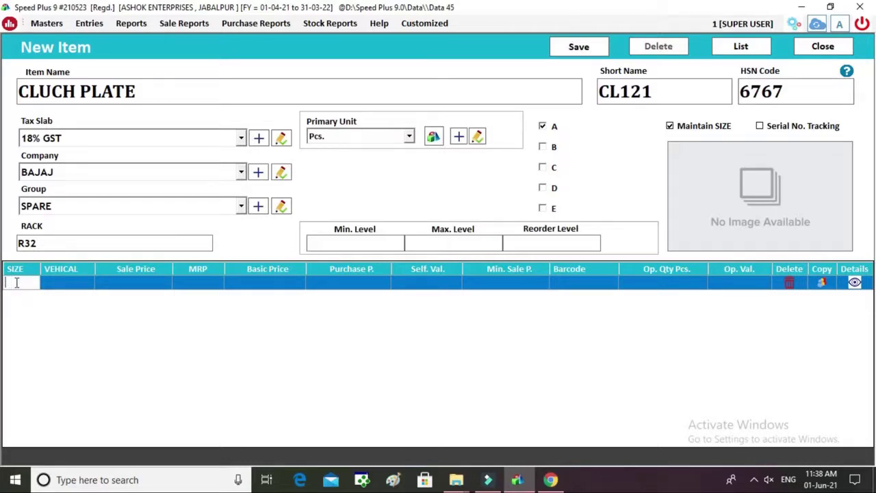
type("12")
key("Return")
type("BAJAJ ,HERO")
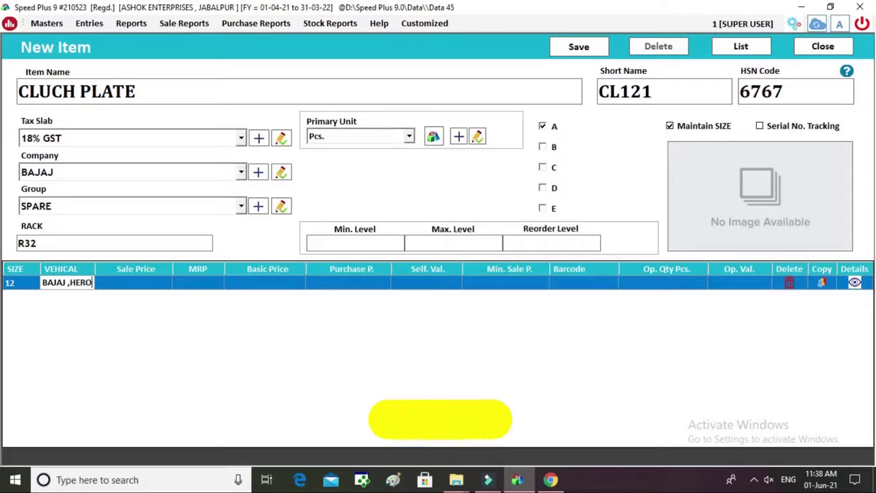
key("Return")
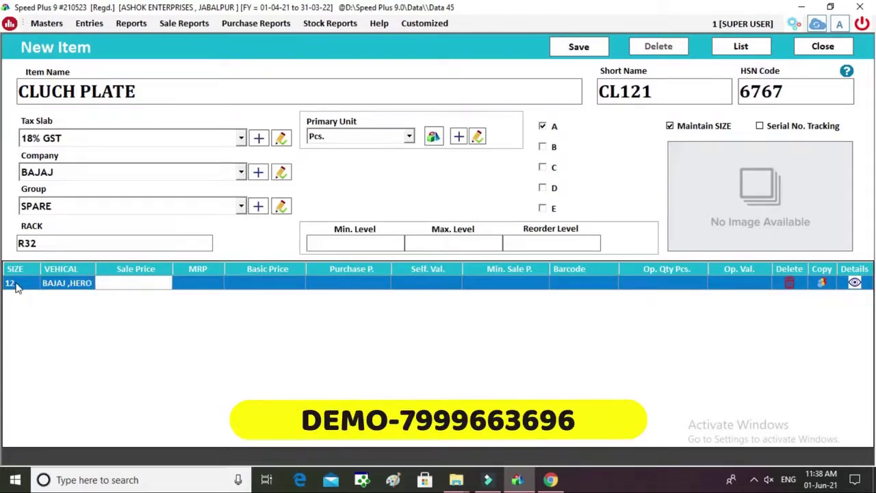
type("90")
type("0")
key("Return")
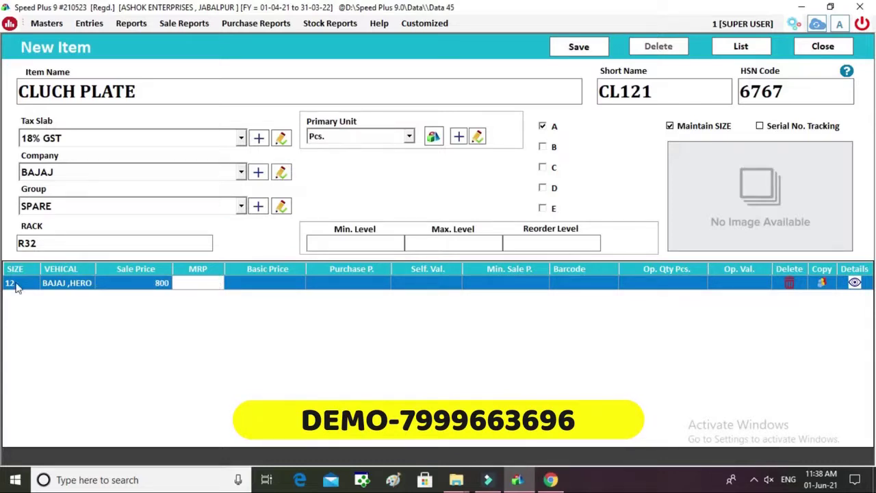
type("900")
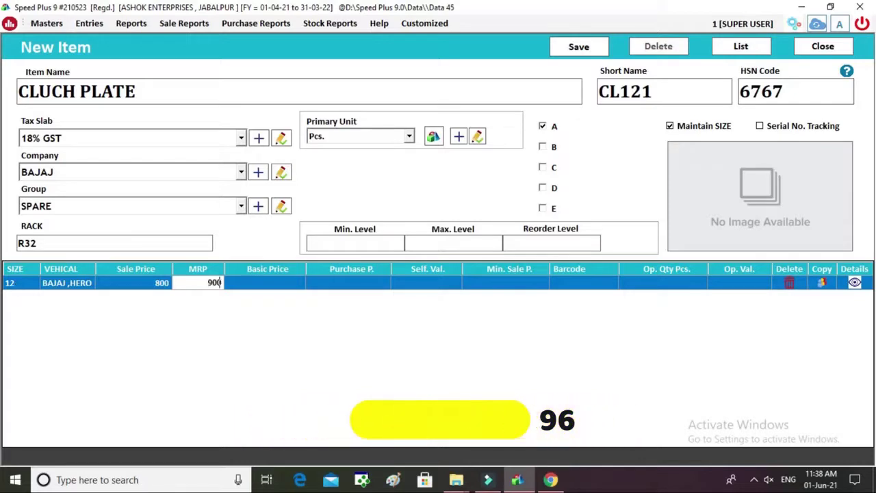
key("Return")
type("7")
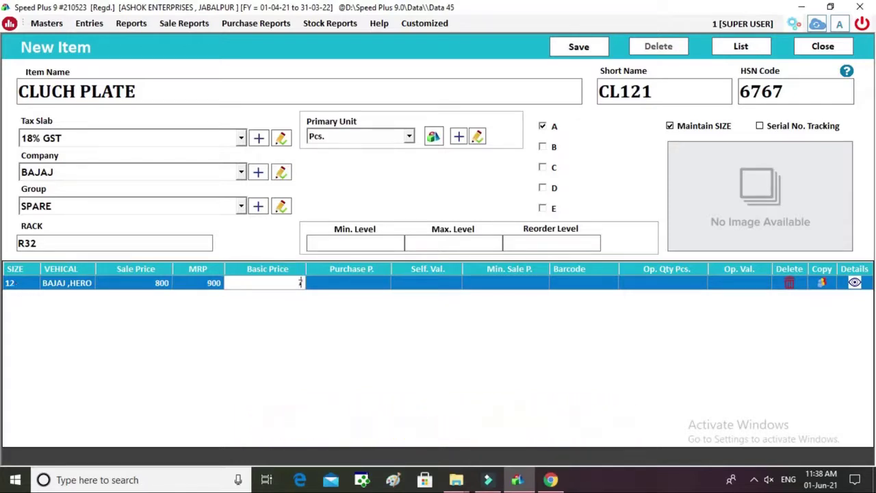
type("00")
key("Return")
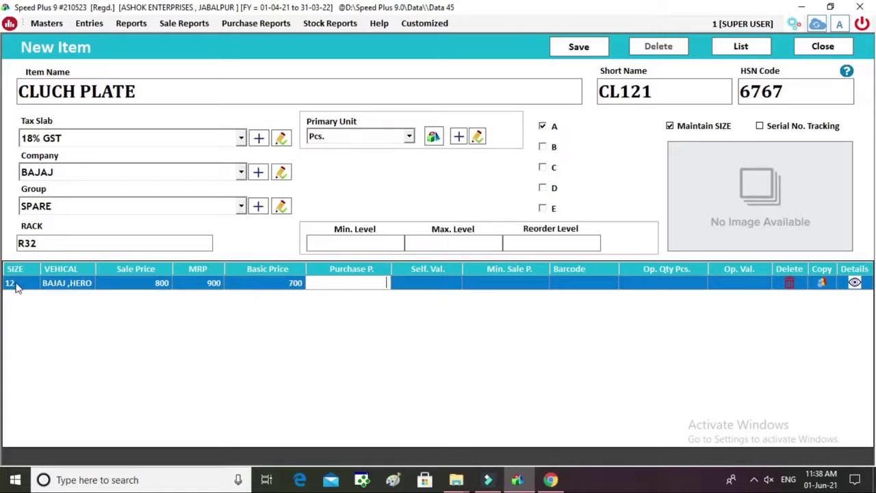
type("550")
key("Return")
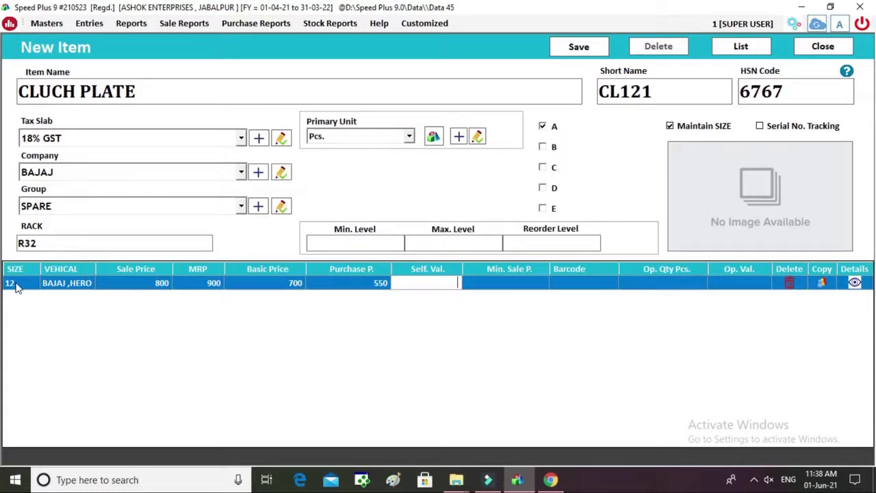
type("600")
key("Return")
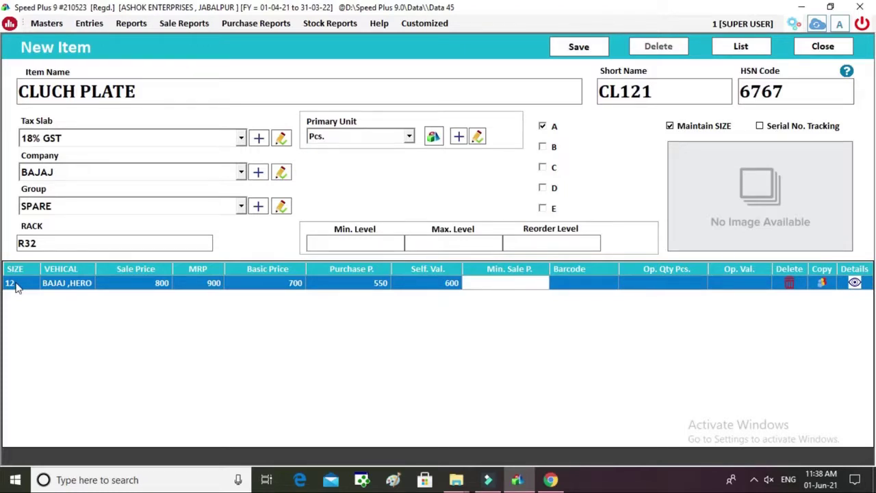
key("Return")
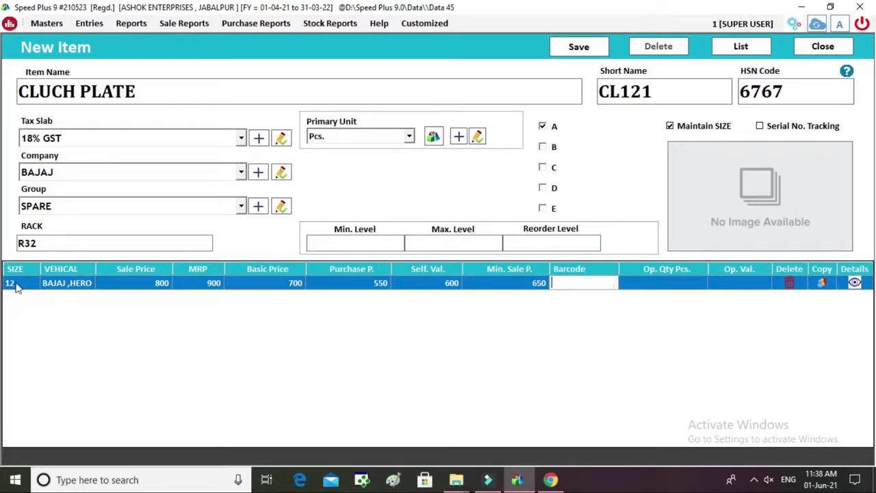
type("121")
key("Return")
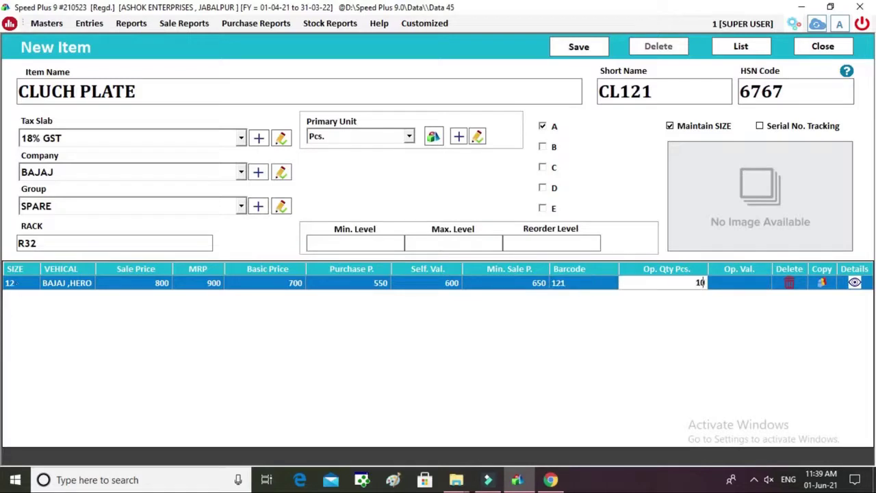
type("10")
key("Return")
Add size 13 (BAJAJ ,HONDA): sale 800, MRP 1000, basic 700, purchase 550, barcode 124, opening qty 20.
key("Down")
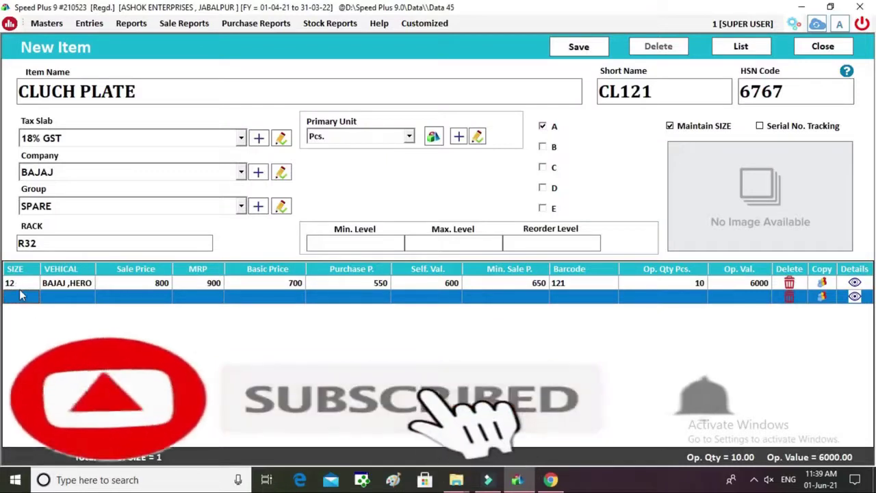
type("13")
key("Return")
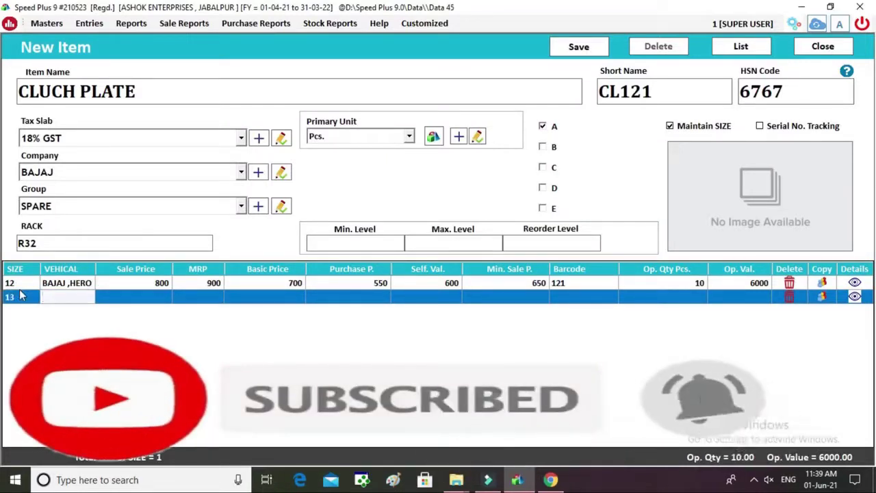
type("BAJAJ ,")
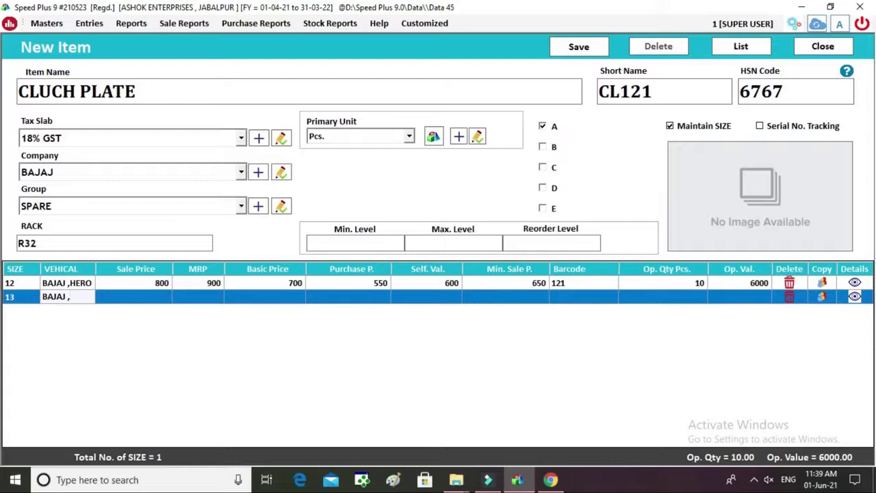
type("DA")
key("Return")
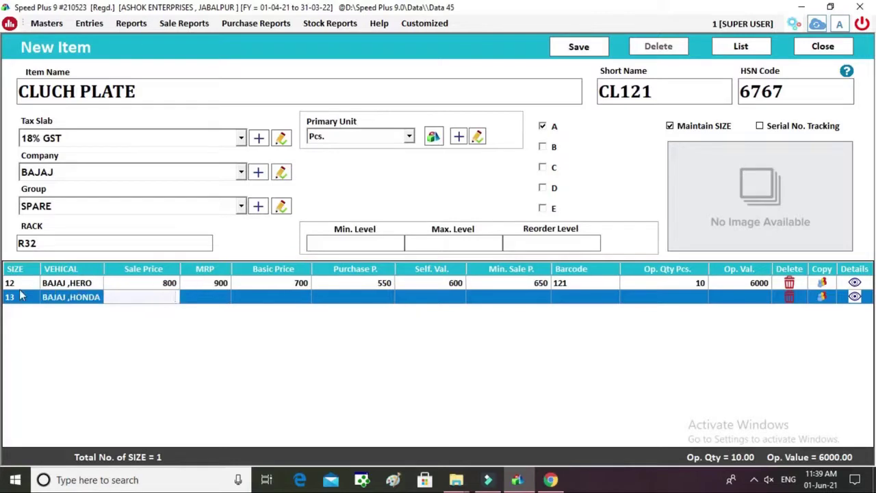
key("Return")
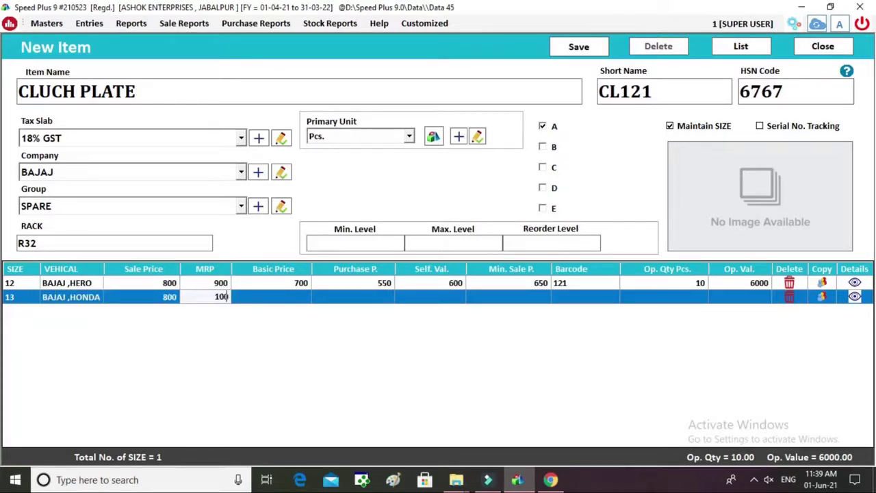
key("Return")
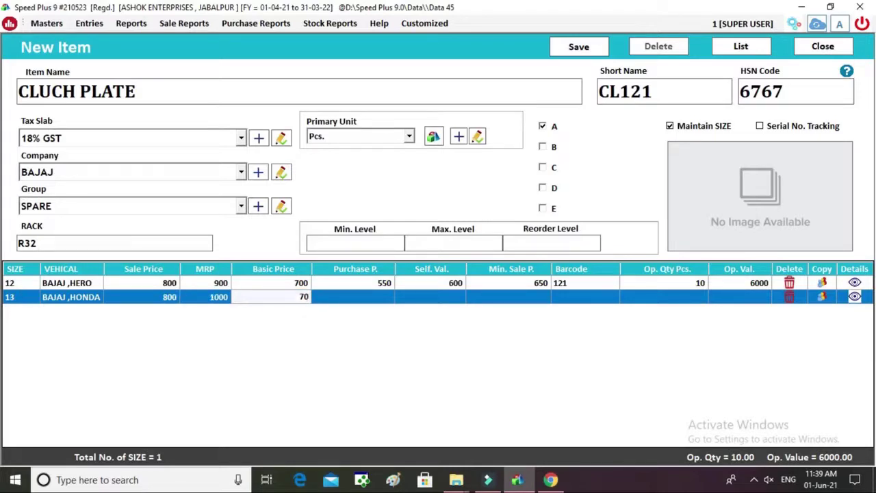
key("Return")
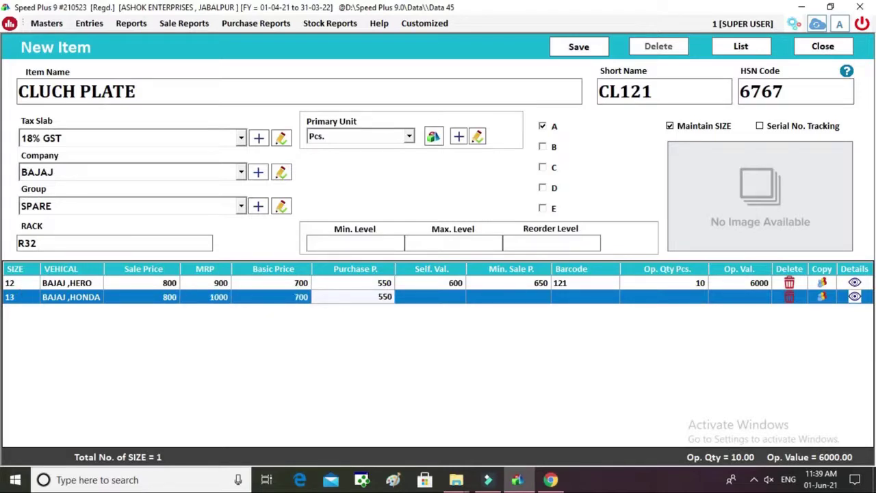
key("Return")
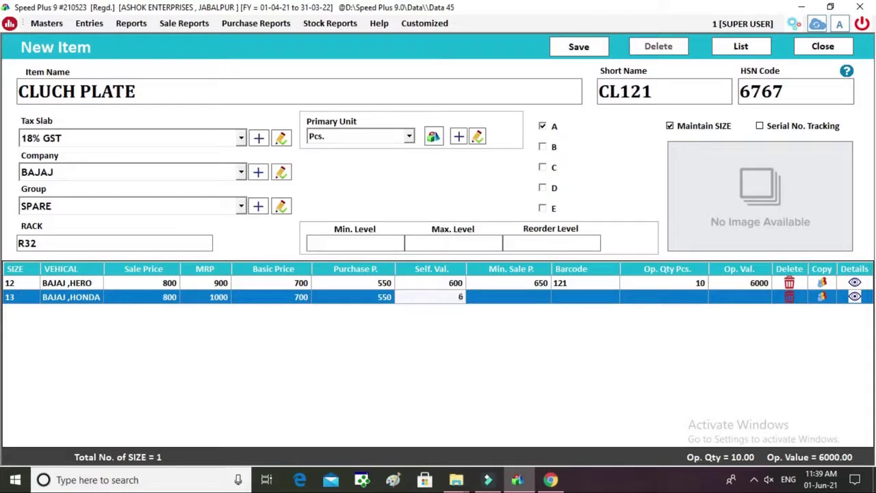
key("Return")
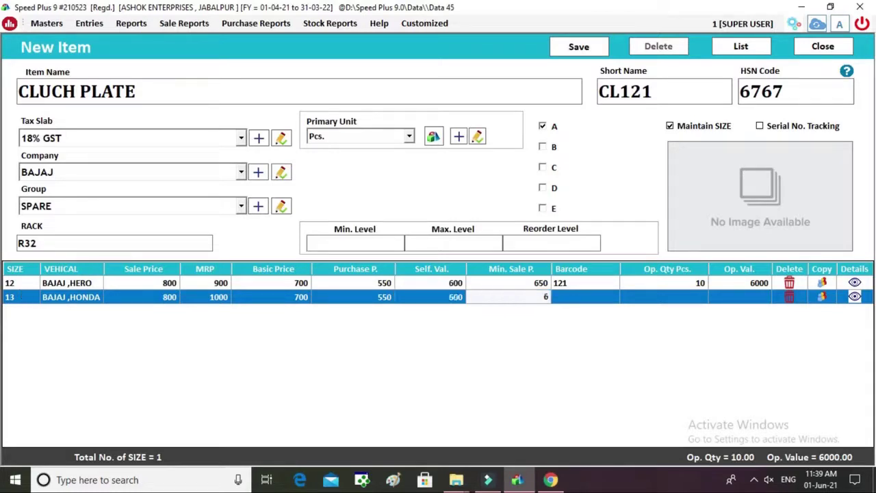
key("Return")
type("124")
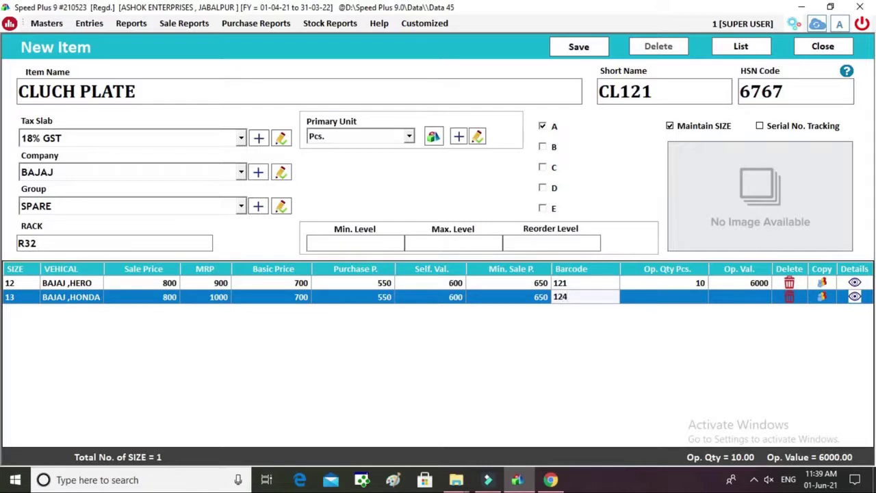
key("Return")
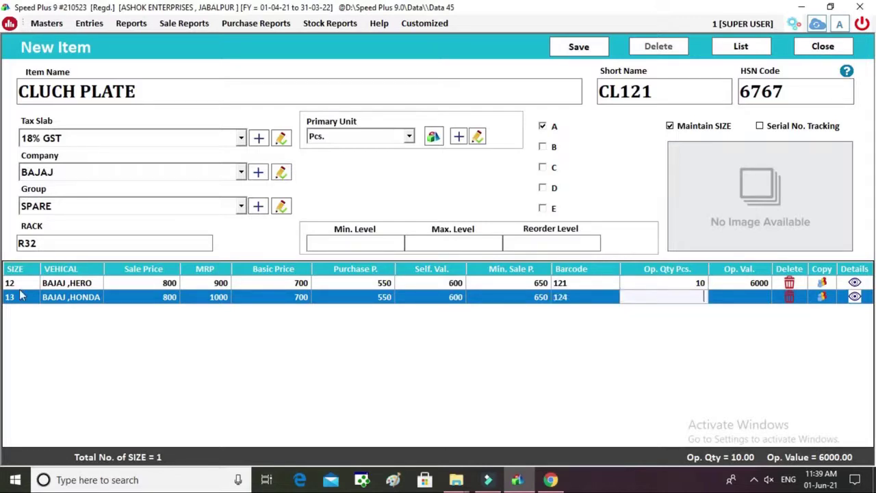
key("Return")
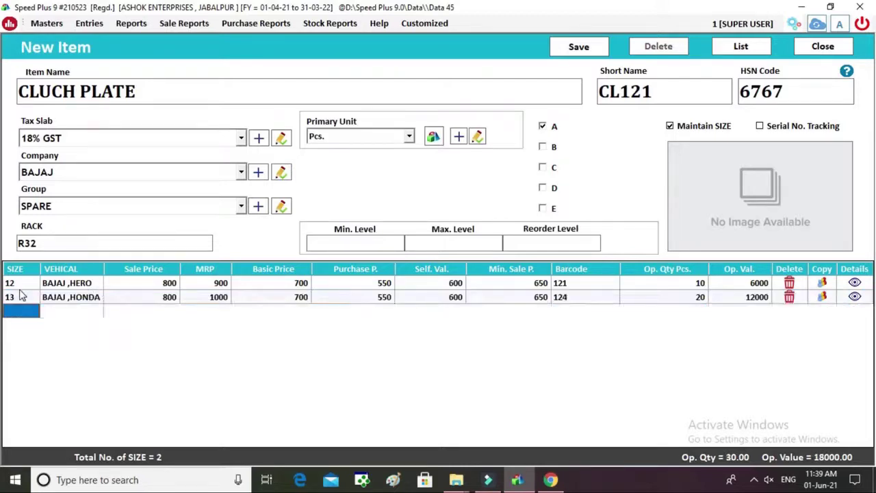
Set minimum level 20, maximum level 50 and reorder level 25, then open the picture chooser.
left_click(377, 237)
type("2")
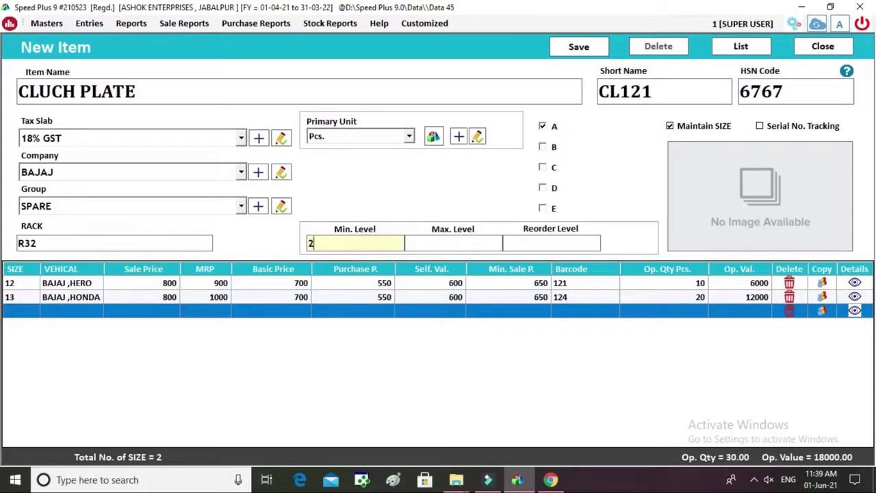
type("0")
left_click(435, 246)
type("5")
left_click(514, 243)
type("15")
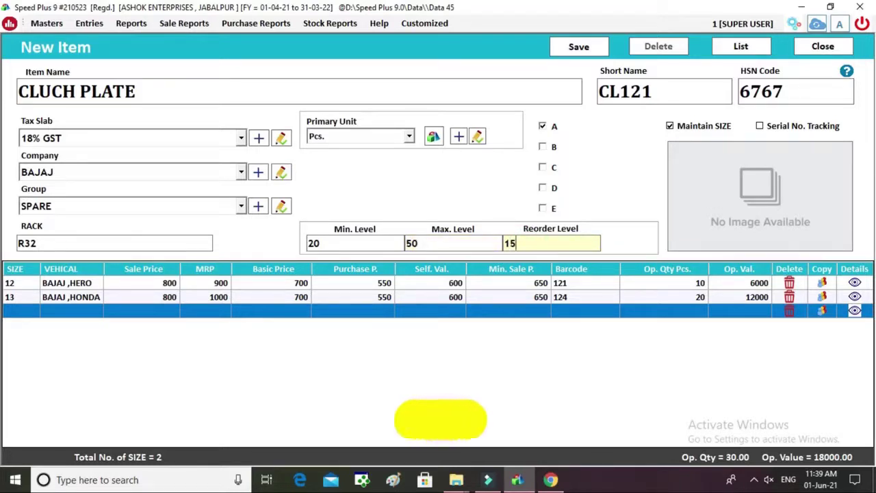
key("BackSpace")
key("BackSpace")
type("25")
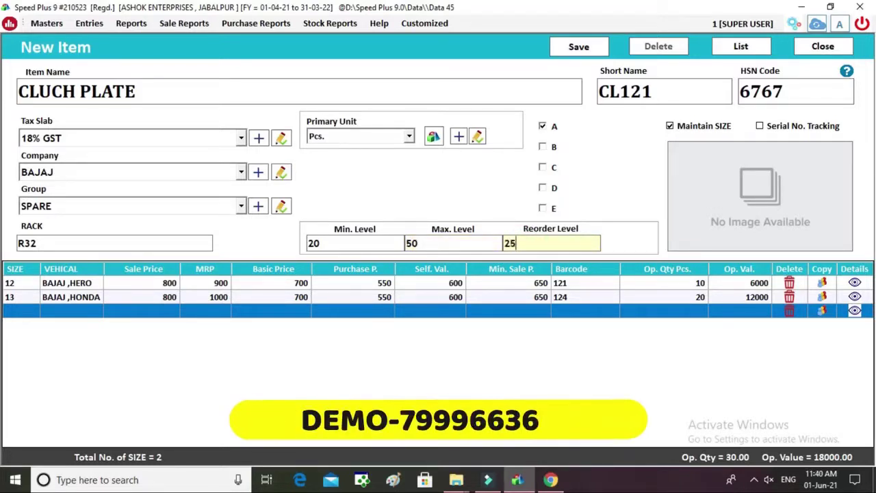
key("Tab")
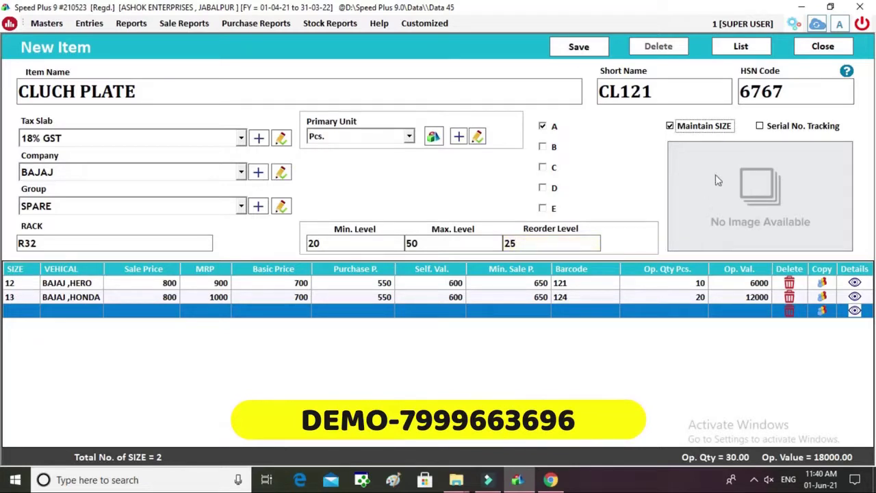
left_click(715, 176)
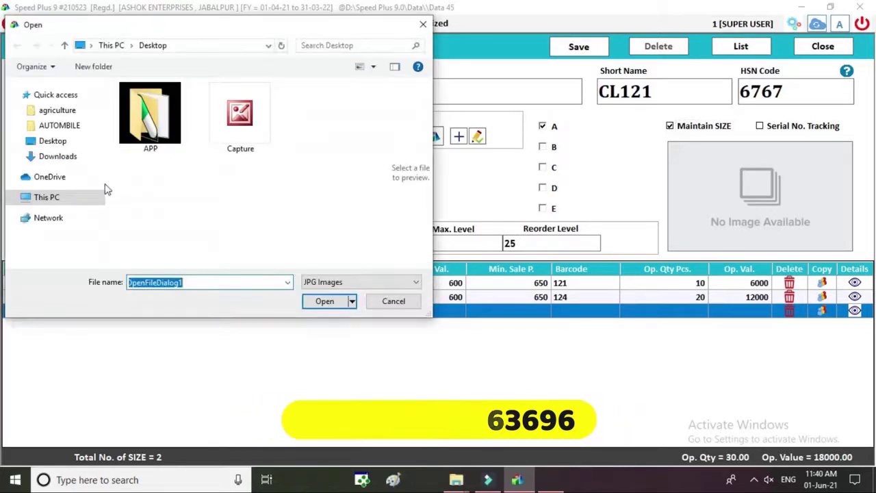
Browse to E: > NP DATA BACKUP > vedio > AUTOMBILE and load picture 10 as the item image.
left_click(45, 196)
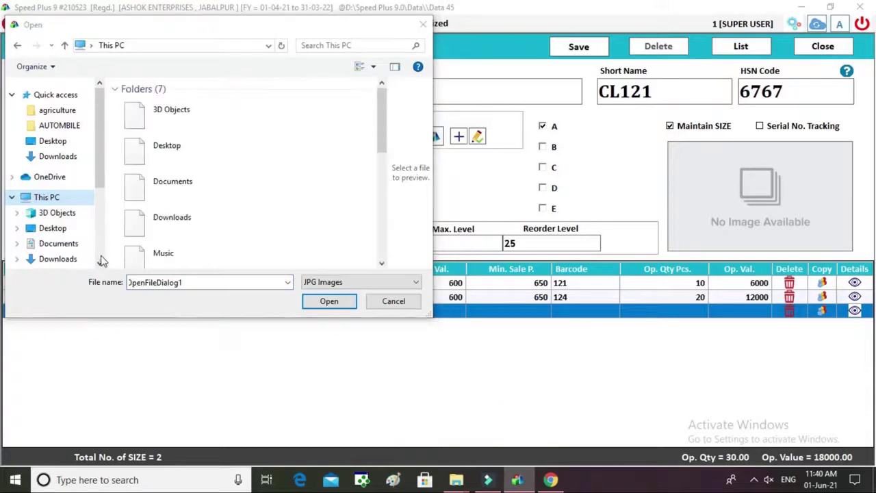
scroll(101, 259, "down", 3)
left_click(67, 207)
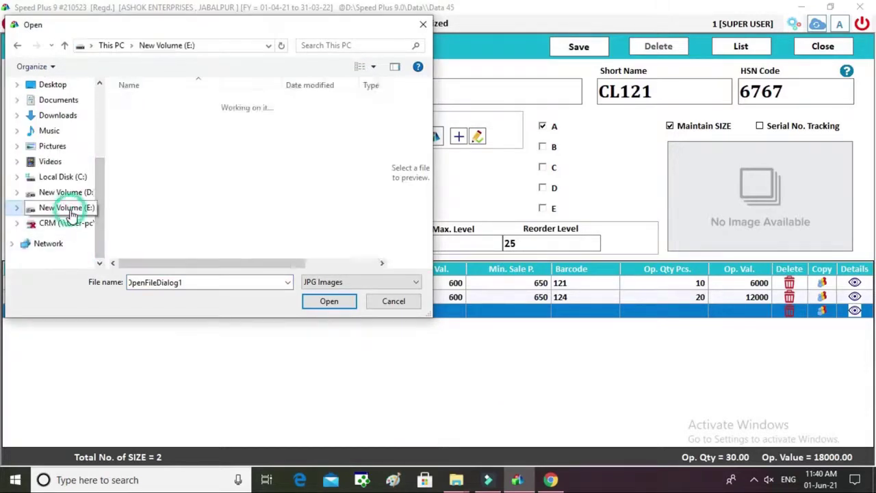
left_click(172, 198)
key("v")
key("Return")
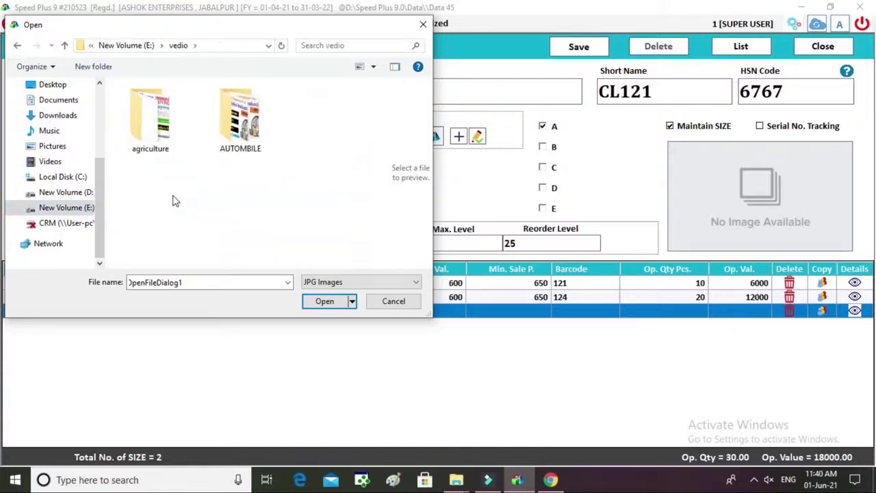
double_click(241, 136)
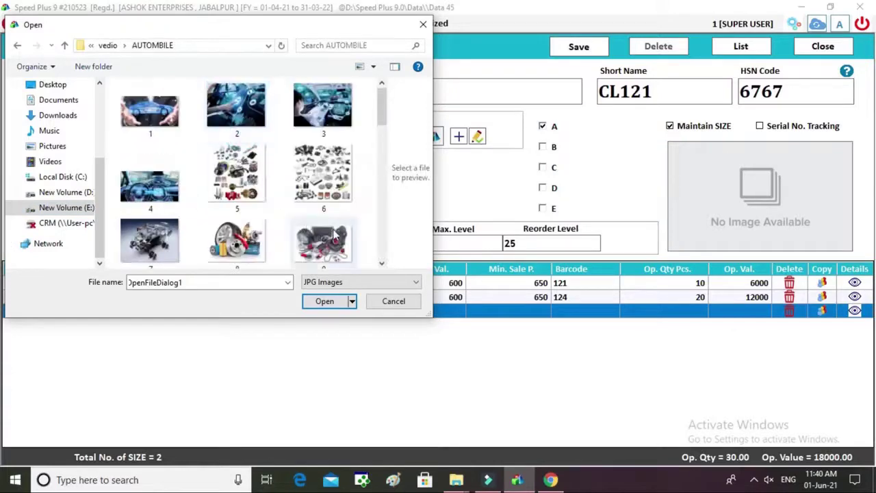
left_click(176, 240)
scroll(176, 239, "down", 1)
left_click(176, 240)
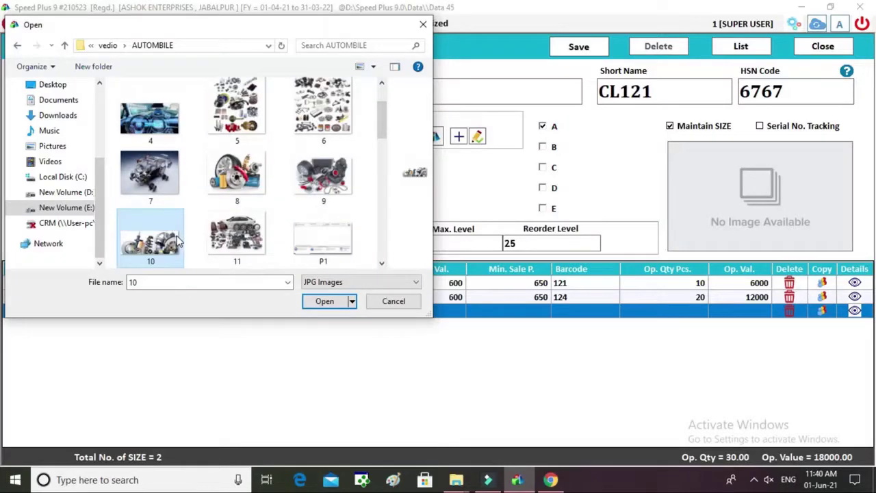
double_click(176, 239)
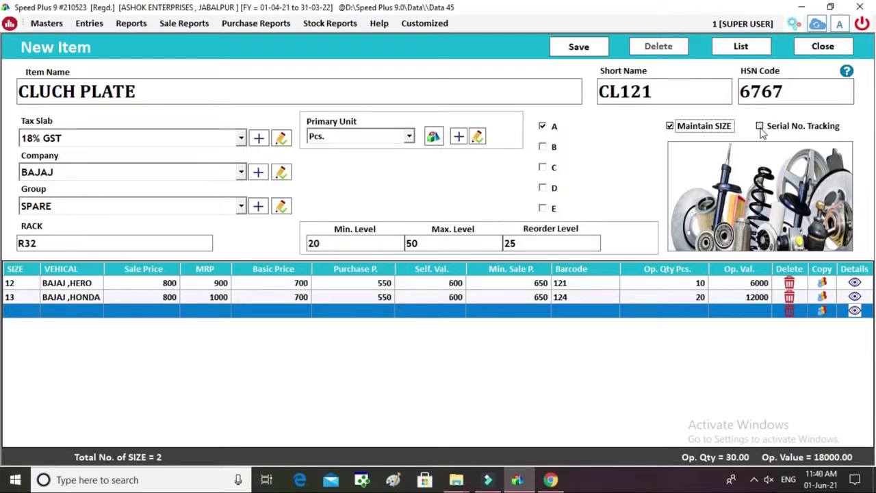
Save the CLUCH PLATE item, close the form and open the List of Items.
left_click(580, 57)
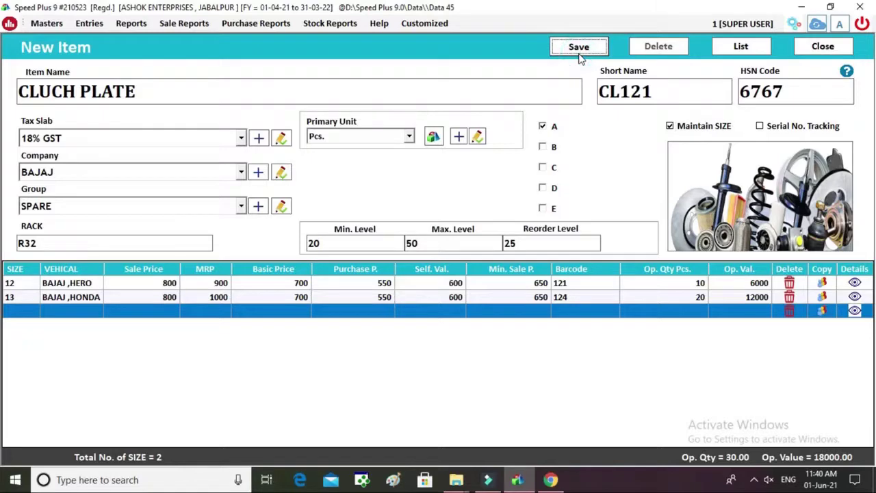
key("Return")
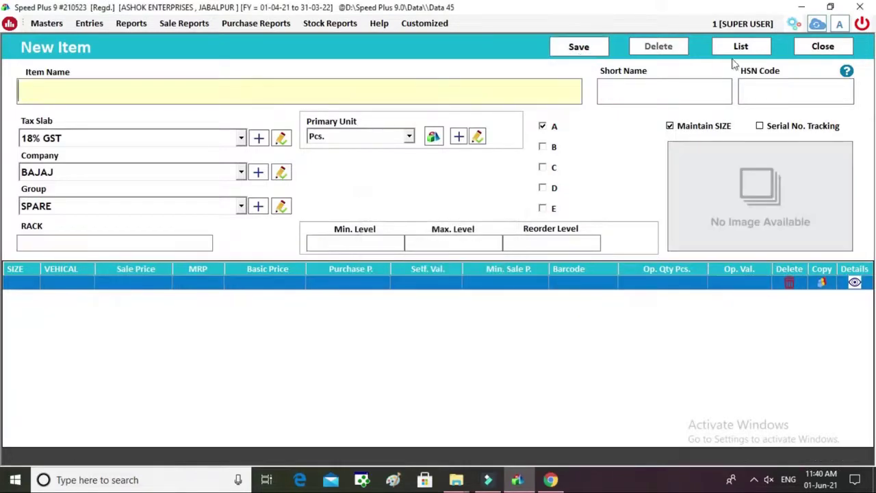
left_click(812, 48)
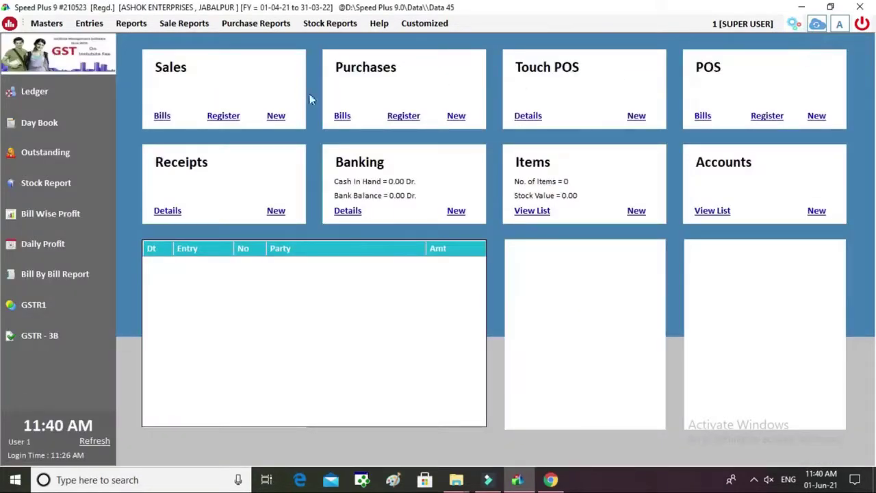
left_click(531, 213)
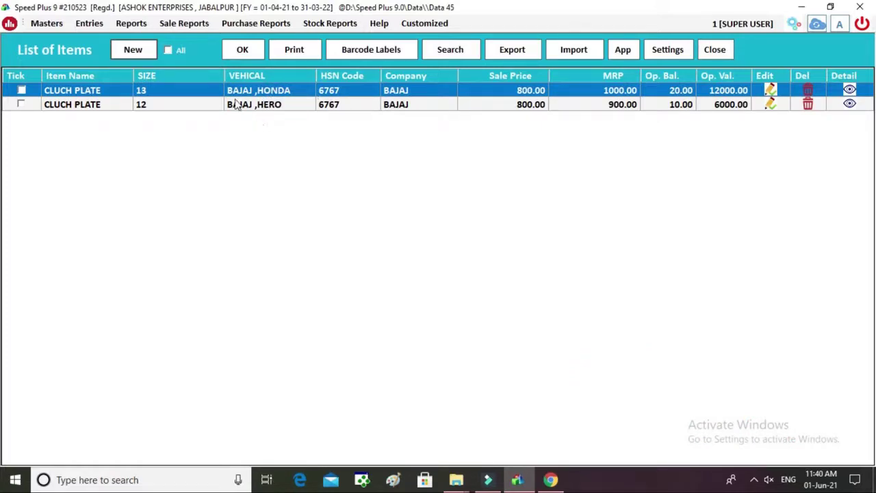
Open the CLUCH PLATE entry from the item list for editing, closing and reopening it.
left_click(458, 52)
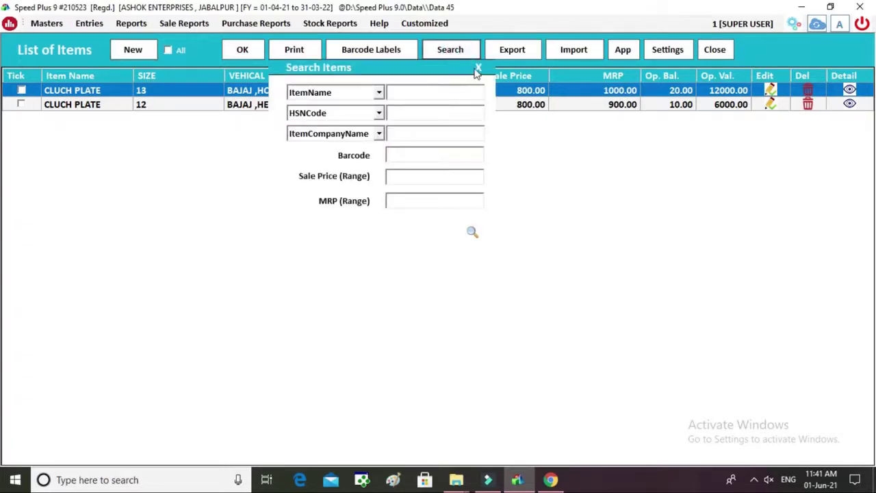
left_click(477, 69)
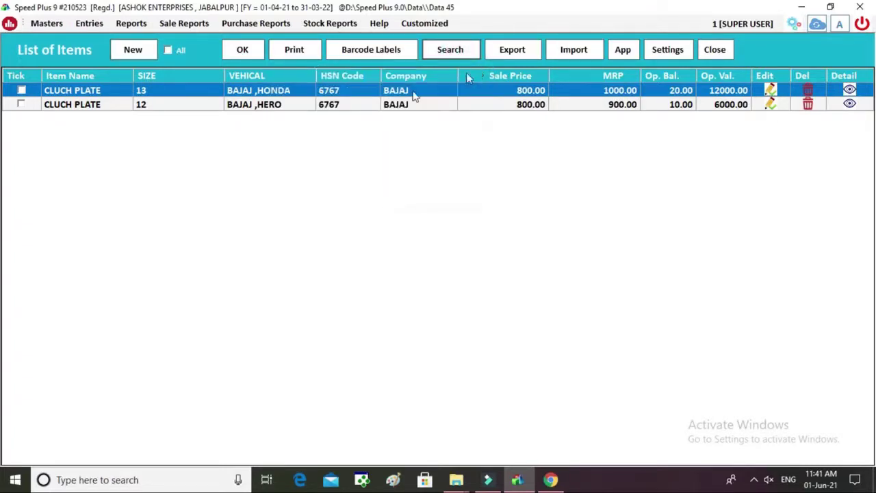
double_click(274, 102)
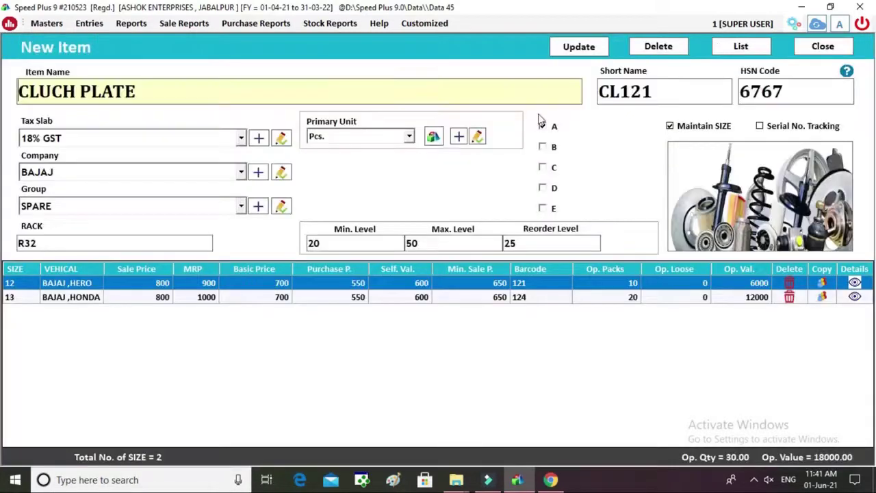
left_click(818, 48)
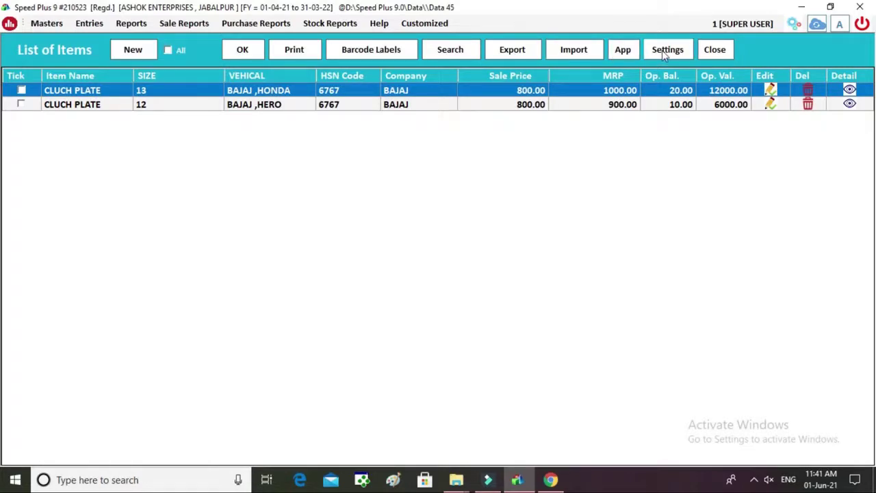
double_click(547, 94)
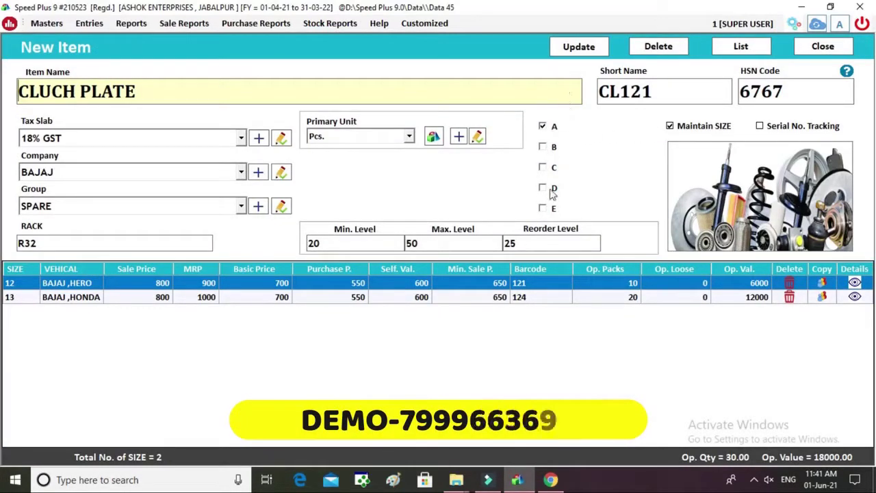
left_click(815, 49)
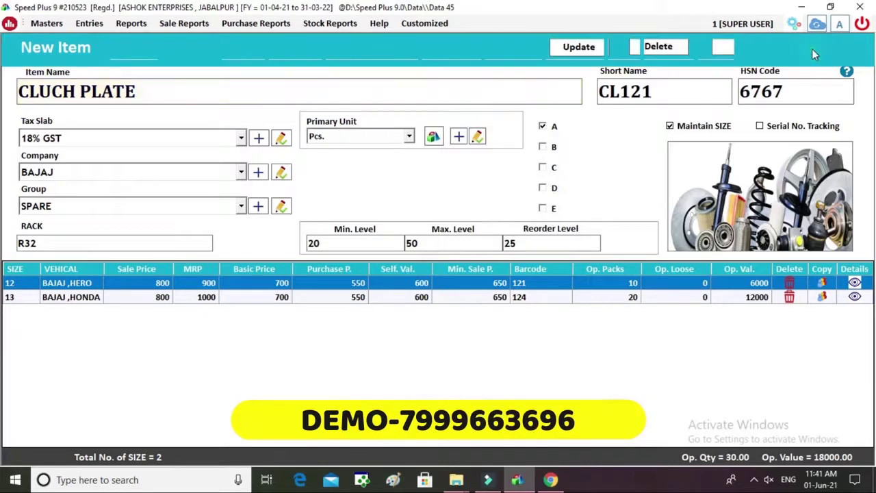
left_click(451, 51)
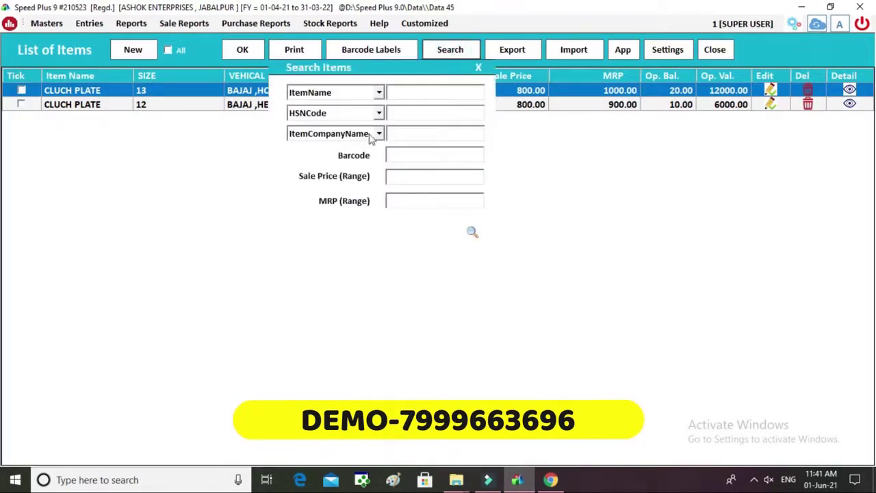
left_click(368, 97)
key("Down")
key("Down")
key("Down")
key("Down")
key("Down")
key("Down")
key("Down")
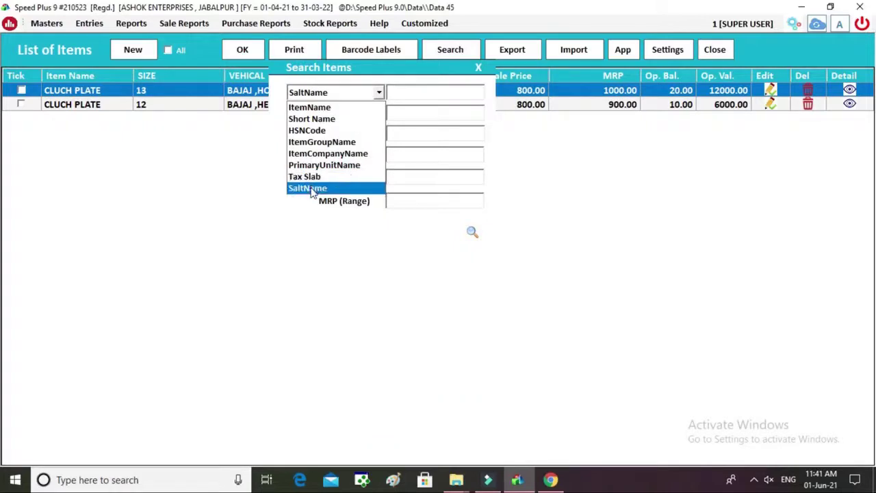
left_click(454, 132)
left_click(345, 115)
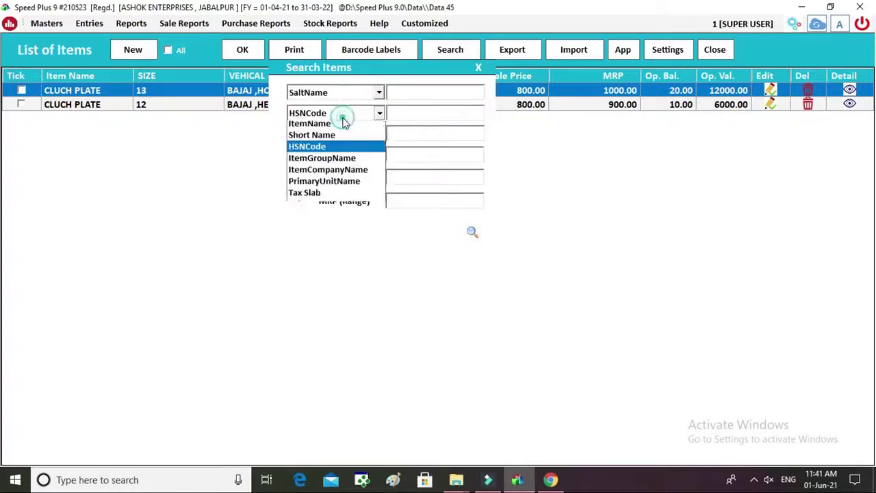
left_click(424, 134)
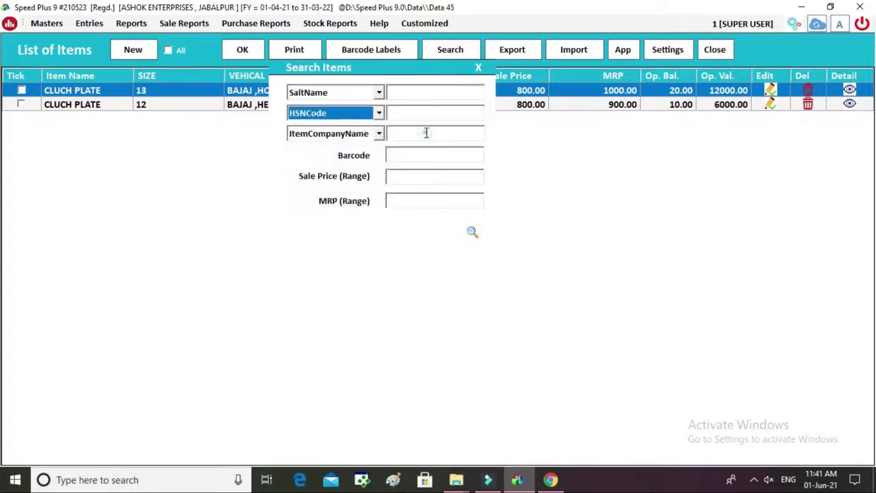
left_click(355, 136)
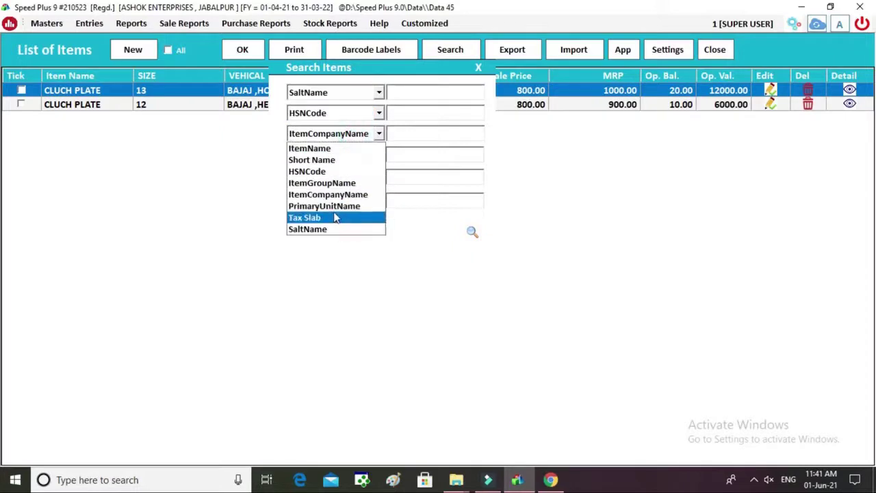
left_click(410, 185)
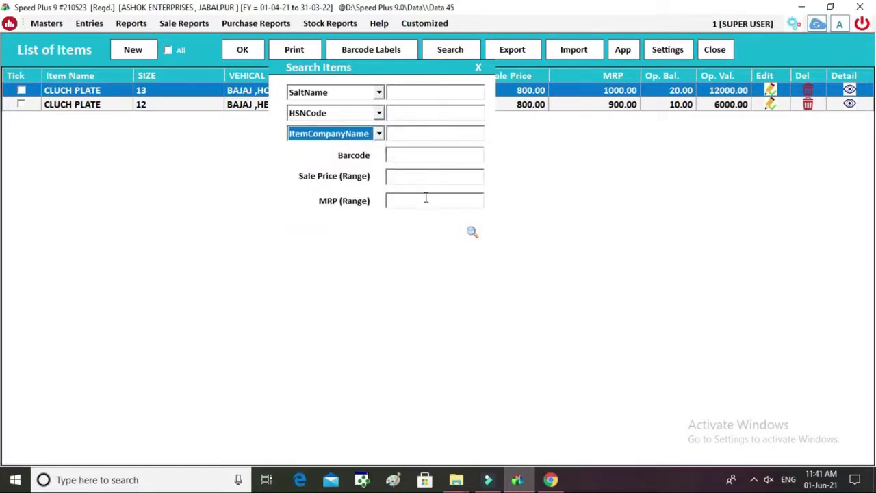
left_click(472, 234)
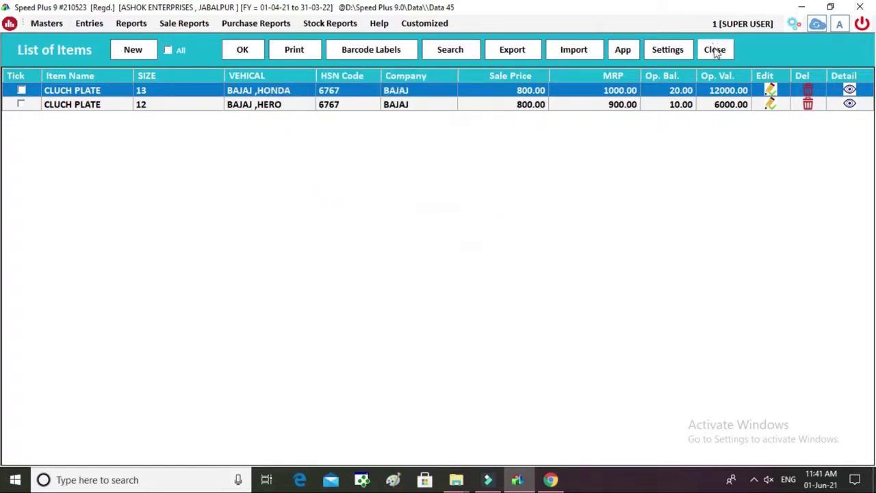
left_click(849, 91)
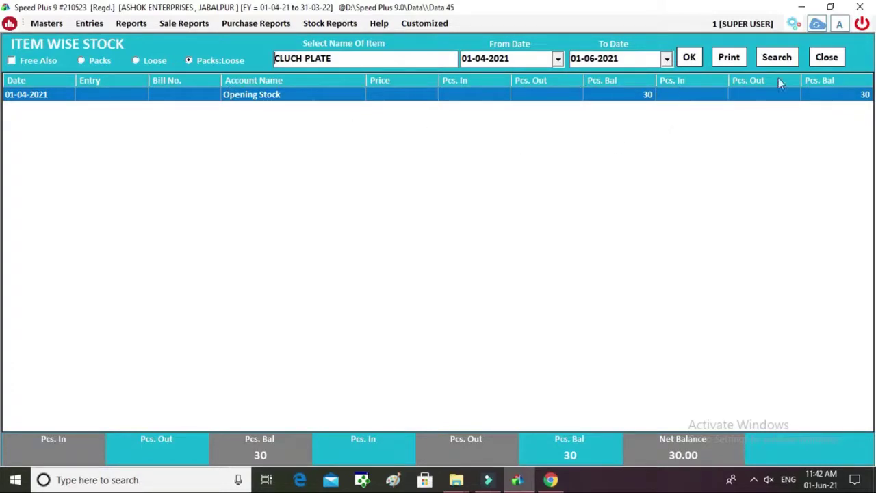
left_click(827, 59)
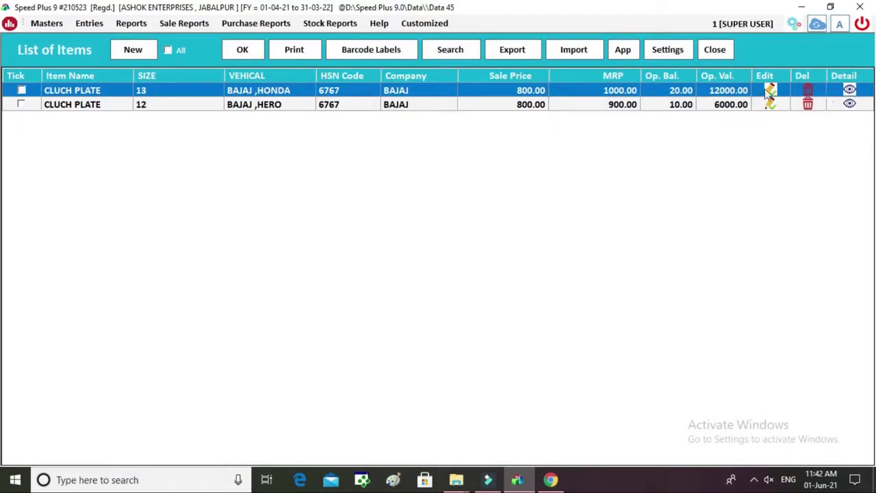
Open CLUCH PLATE size 13, check HSN codes online, then close the item form and list.
left_click(771, 92)
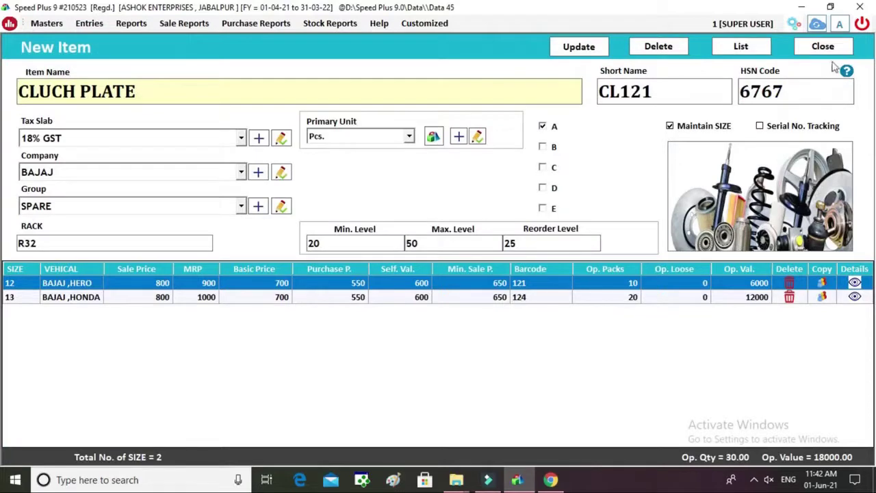
left_click(847, 72)
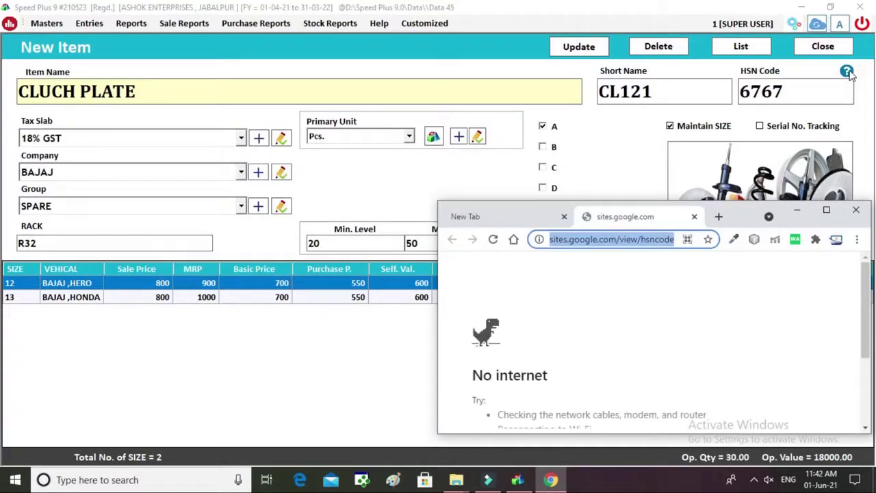
left_click(856, 209)
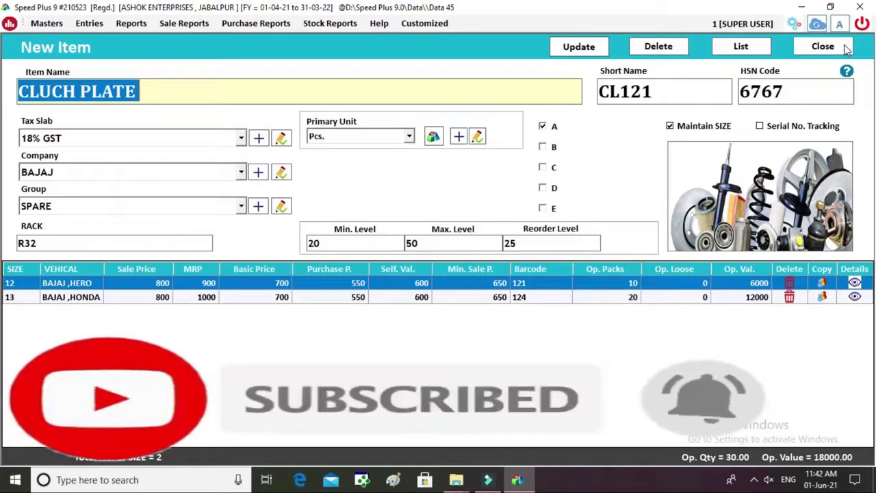
left_click(844, 45)
left_click(715, 51)
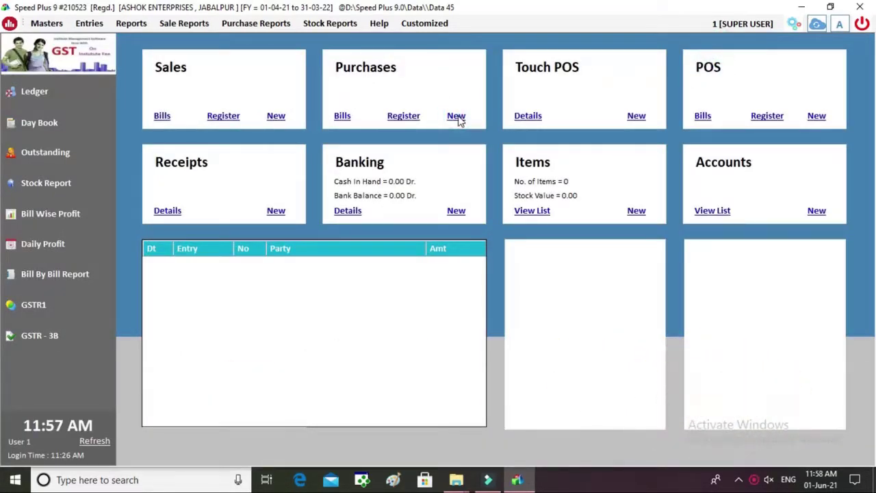
Start a new purchase entry and accept the 01-06-2021 date.
left_click(455, 116)
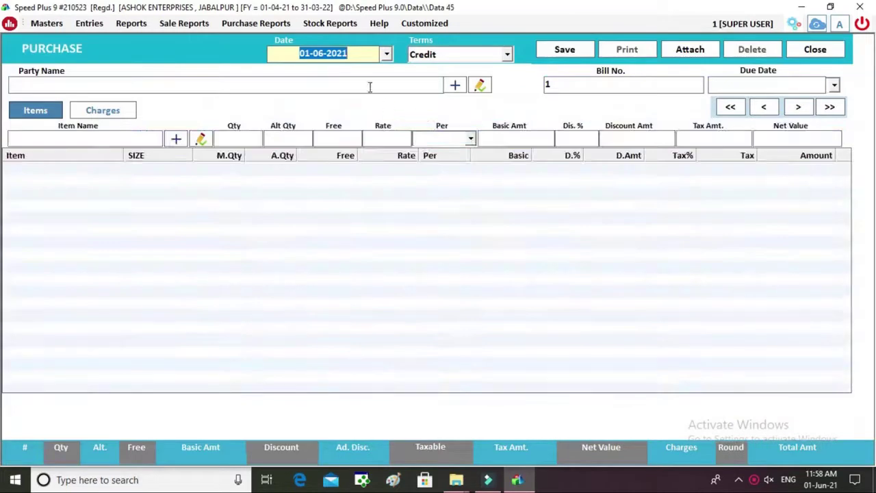
left_click(350, 52)
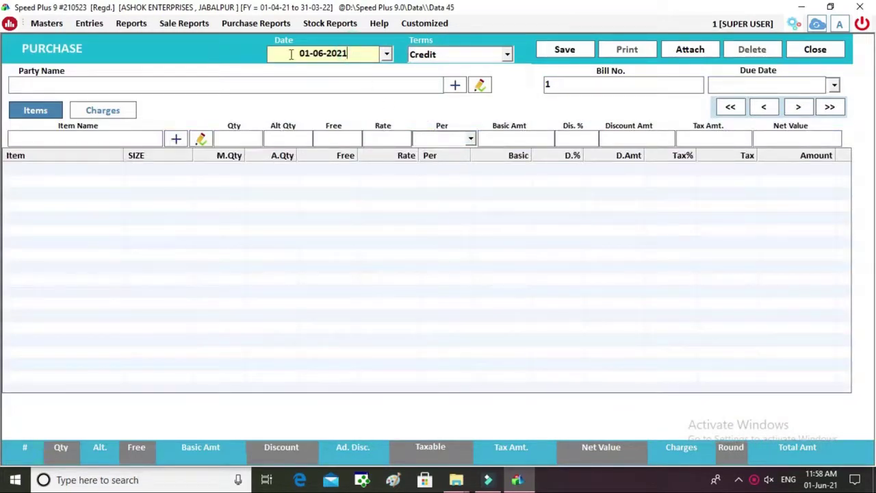
key("Return")
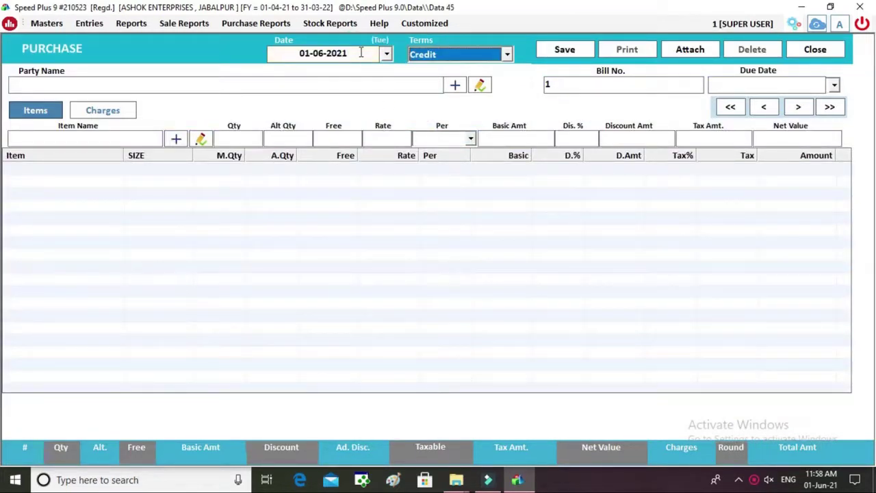
Set the payment terms to Credit and open a blank new party account form.
left_click(508, 55)
key("Down")
key("Up")
key("Down")
key("Up")
key("Down")
key("Up")
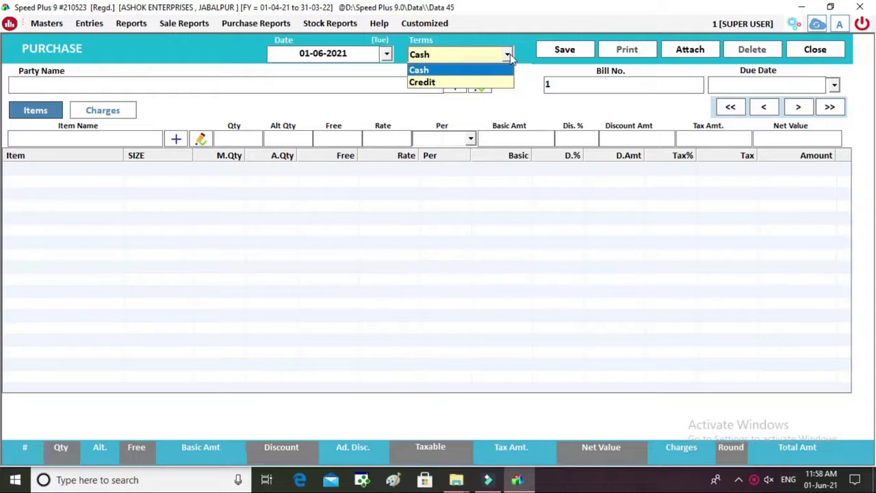
key("Down")
key("Return")
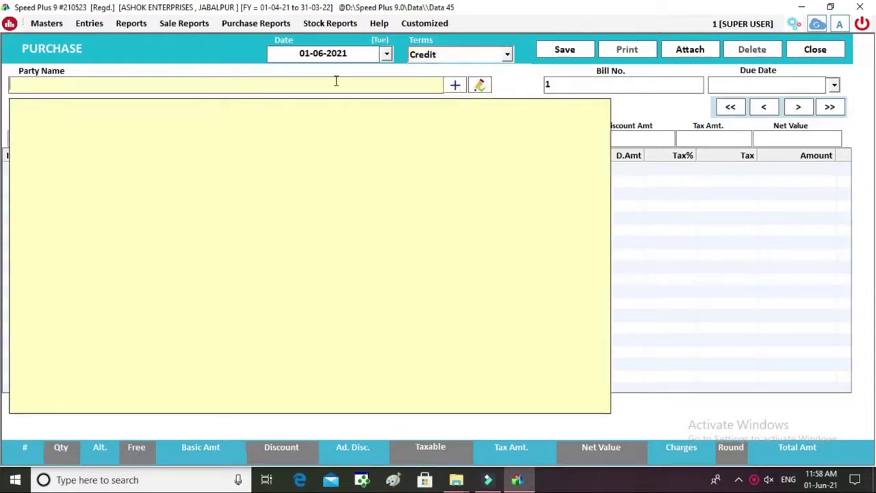
left_click(455, 85)
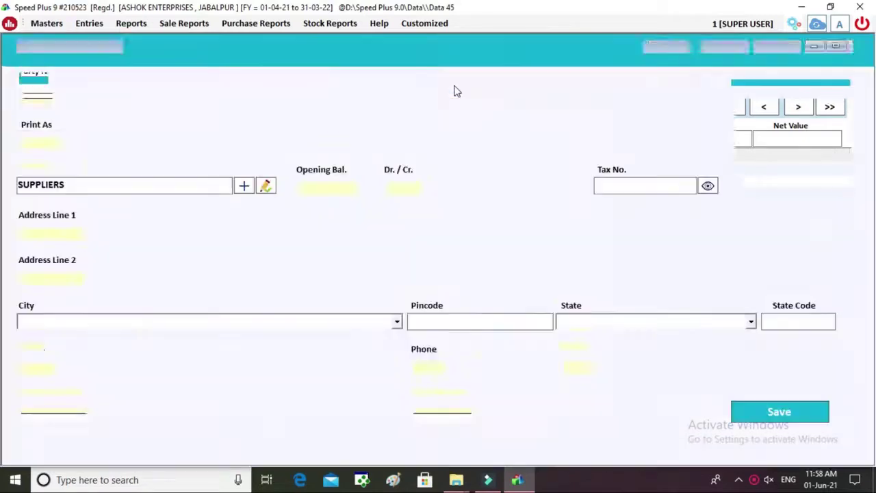
Name the account R.S. ENTERPRISES, keep group SUPPLIERS, and enter its tax number.
type("R.S. ENTERPRISES")
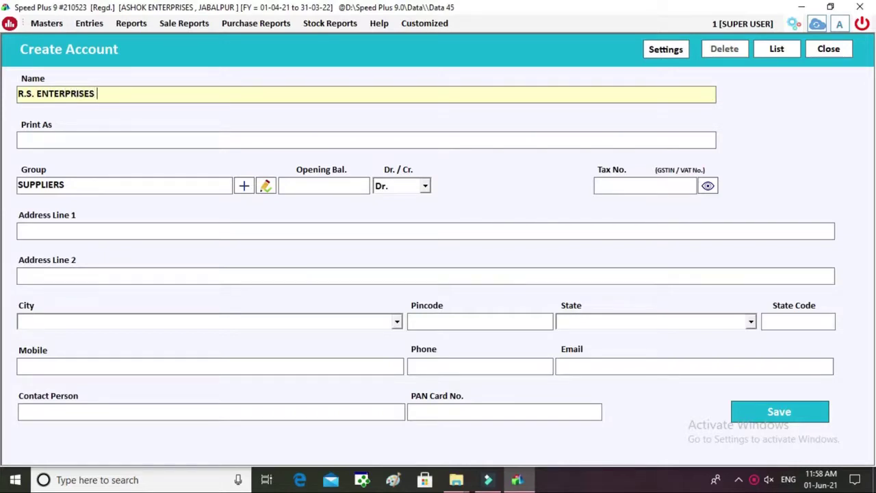
key("Return")
key("Return")
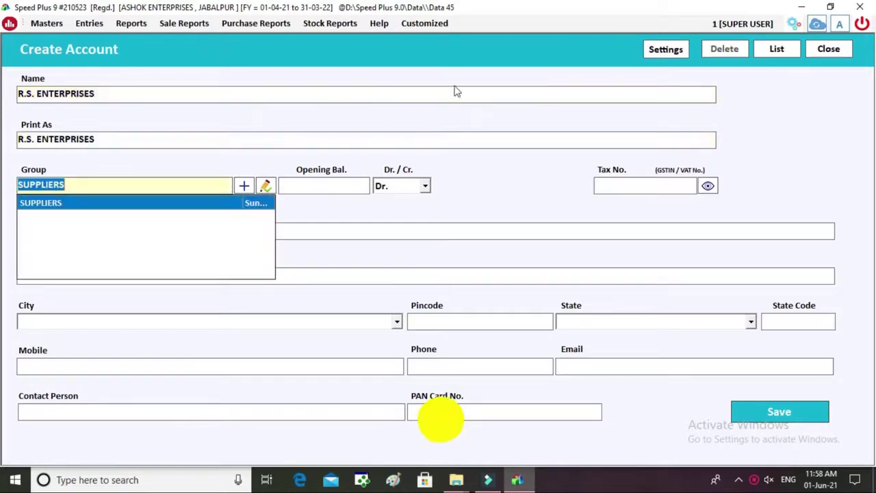
key("Return")
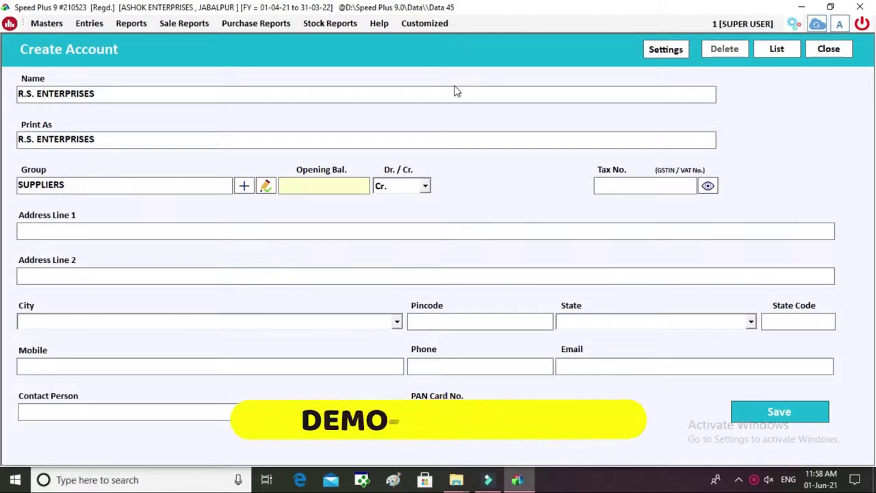
key("Return")
key("Return")
type("23JKHSKJDHAD")
key("BackSpace")
type("DSFE")
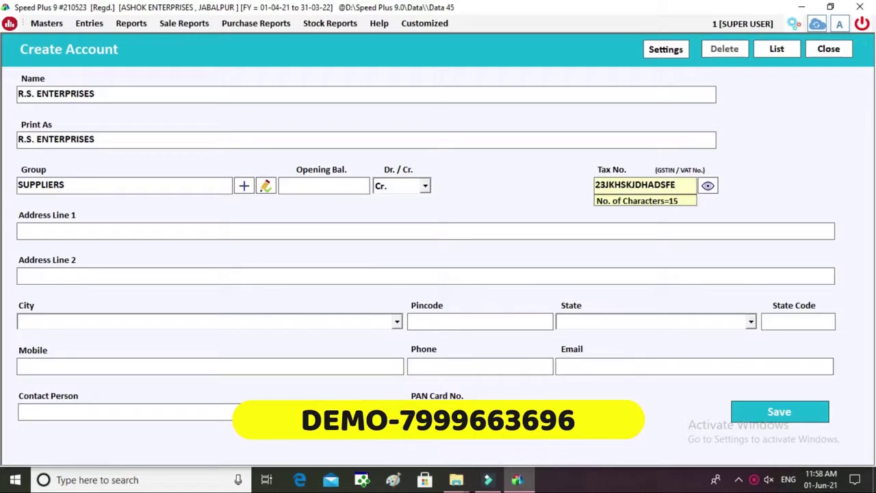
key("Return")
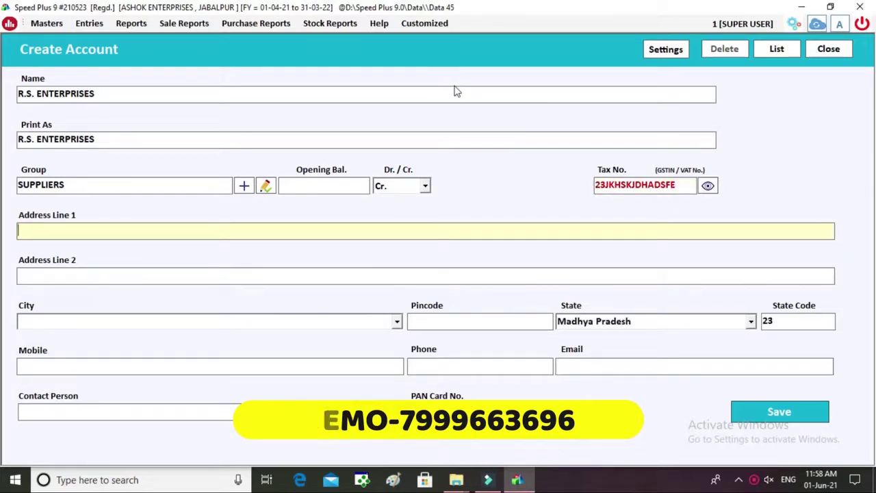
Add the supplier's address, city SATNA and mobile number, save, and select it as party.
type("NAER")
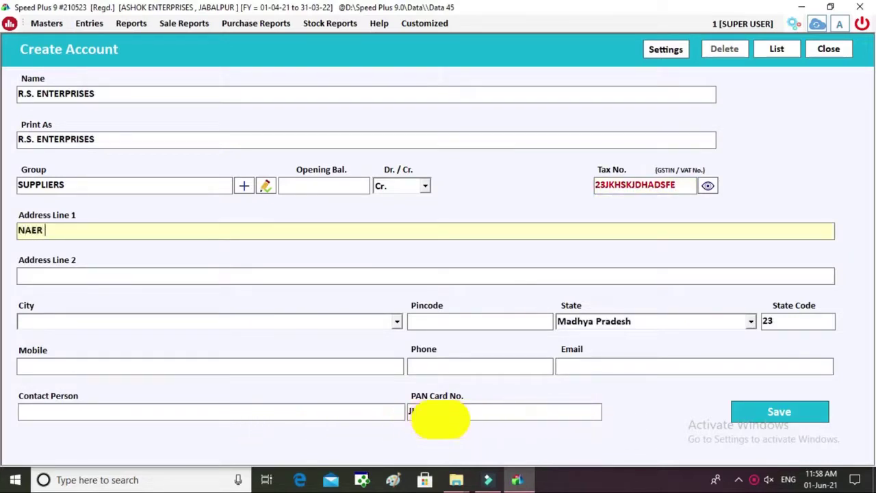
type(" SATKAR")
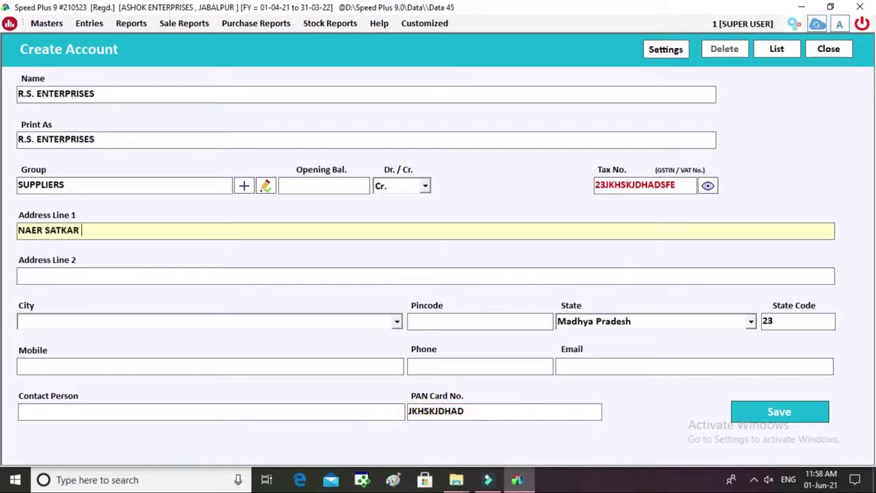
type(" MARKET")
key("Return")
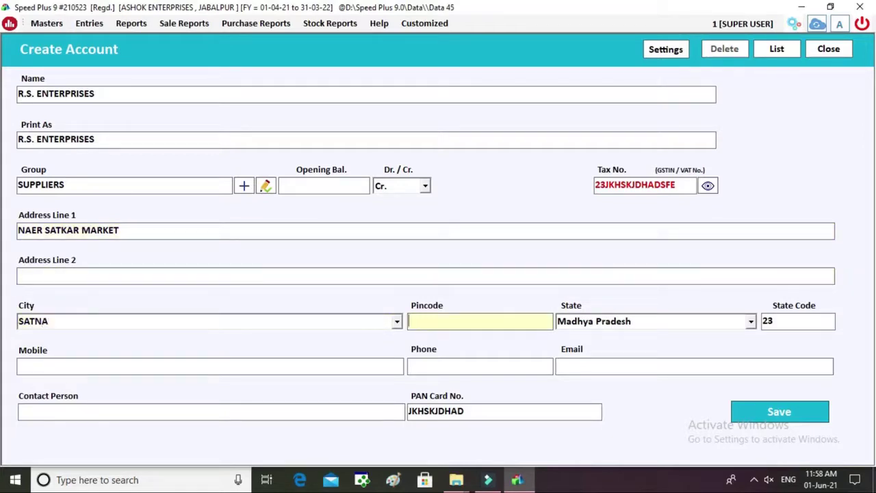
key("Return")
key("Return")
key("Return")
key("Return")
key("Return")
key("Return")
key("Return")
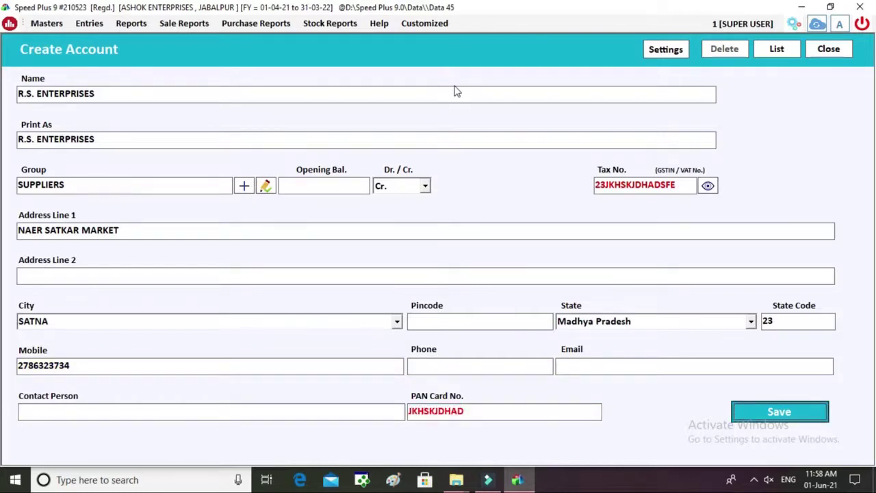
key("Return")
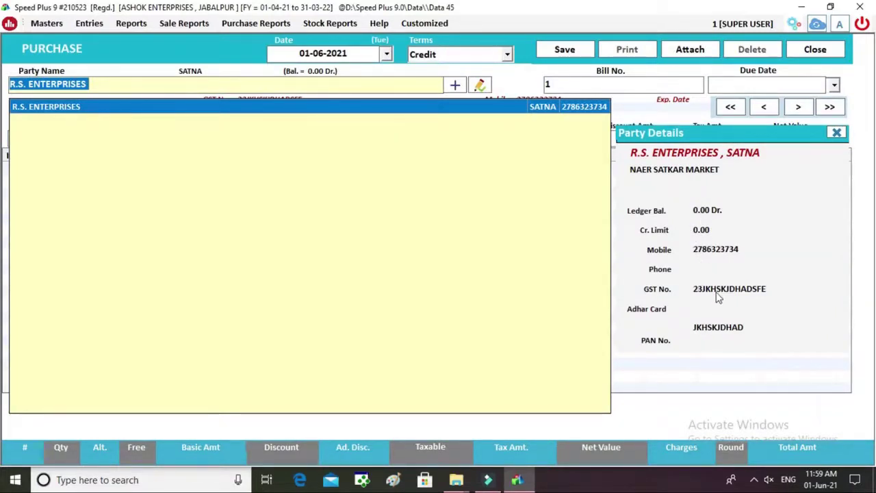
key("Return")
key("Return")
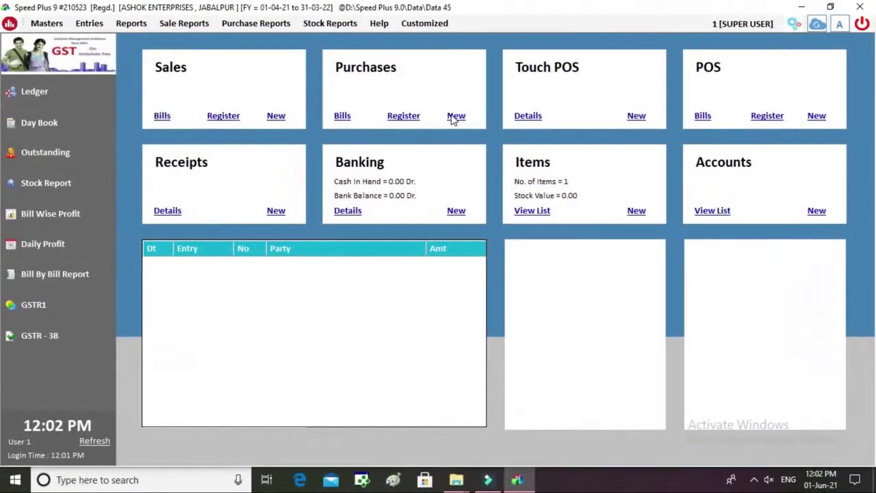
Open a new purchase for R.S. ENTERPRISES with bill number 121.
left_click(453, 116)
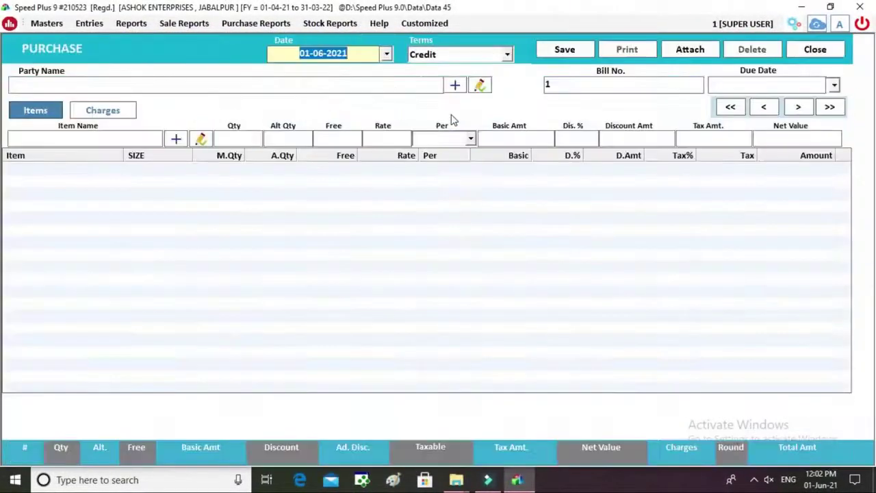
key("Return")
key("Return")
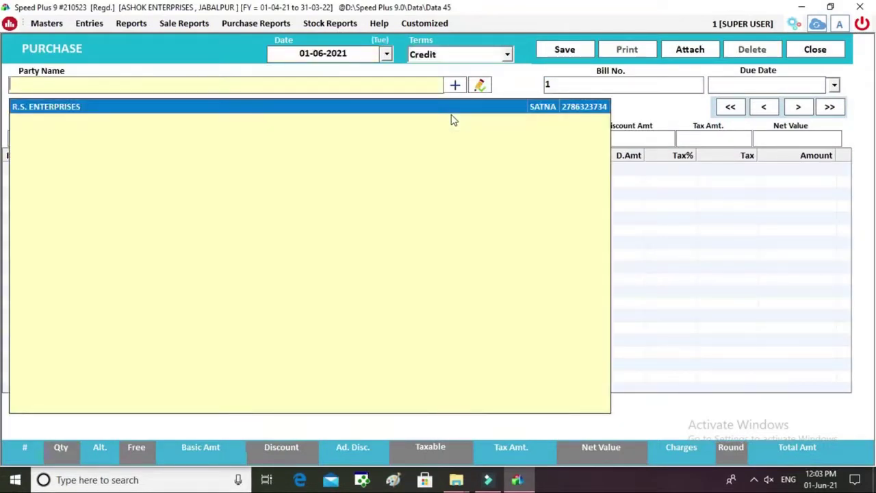
key("Return")
type("121")
key("Return")
key("Return")
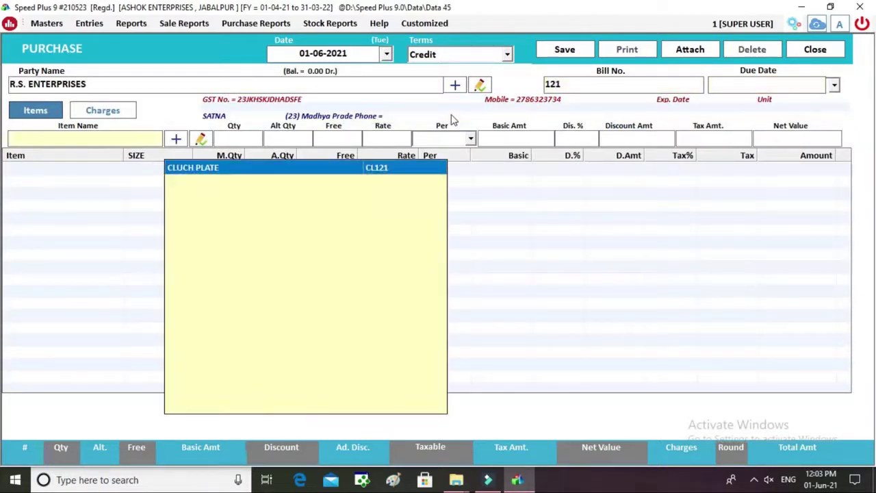
Add CLUCH PLATE size 12 BAJAJ HERO batch, quantity 10, checking its purchase history.
key("Return")
key("Down")
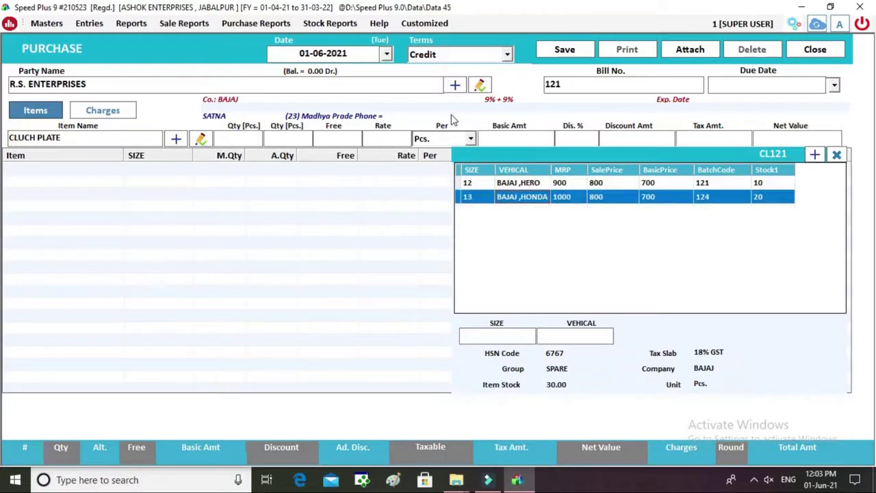
key("Up")
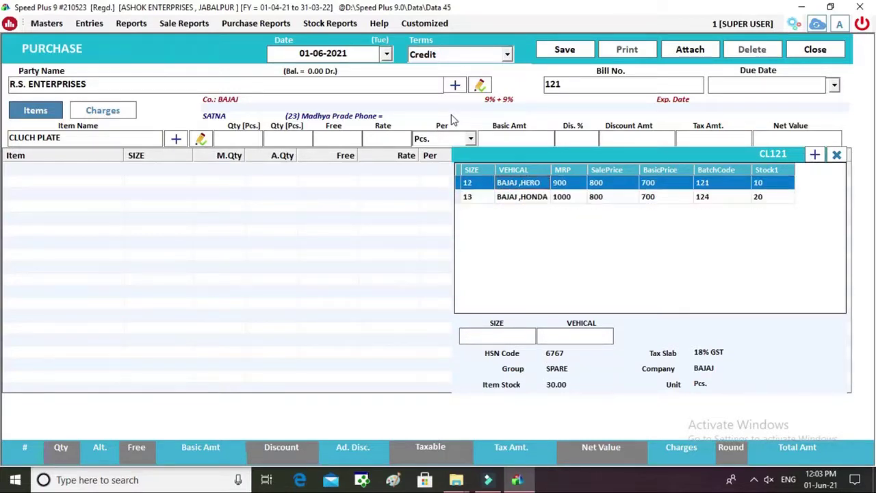
key("Return")
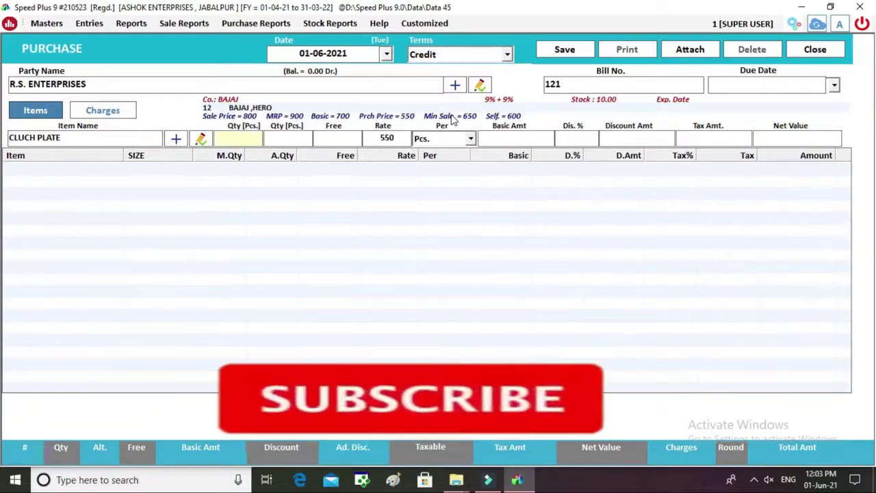
type("0")
key("Return")
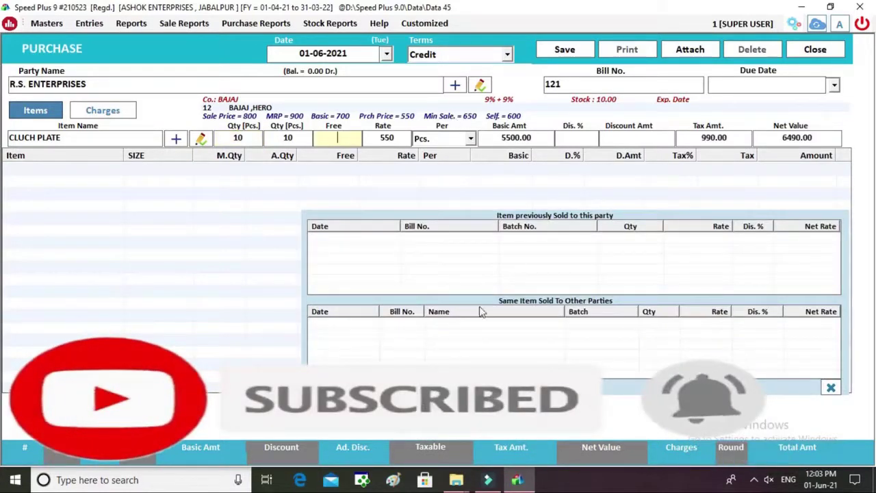
left_click(353, 390)
left_click(354, 391)
left_click(354, 390)
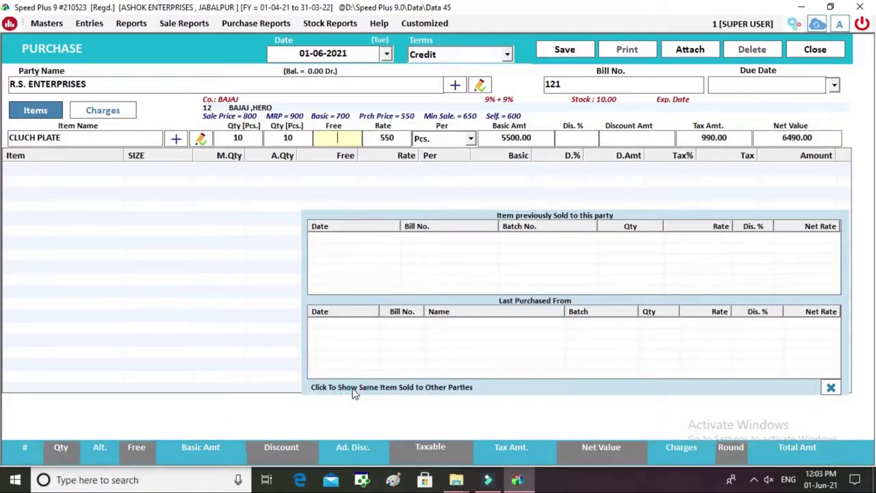
key("Return")
key("Return")
key("Return")
key("Return")
key("Return")
key("Return")
key("Return")
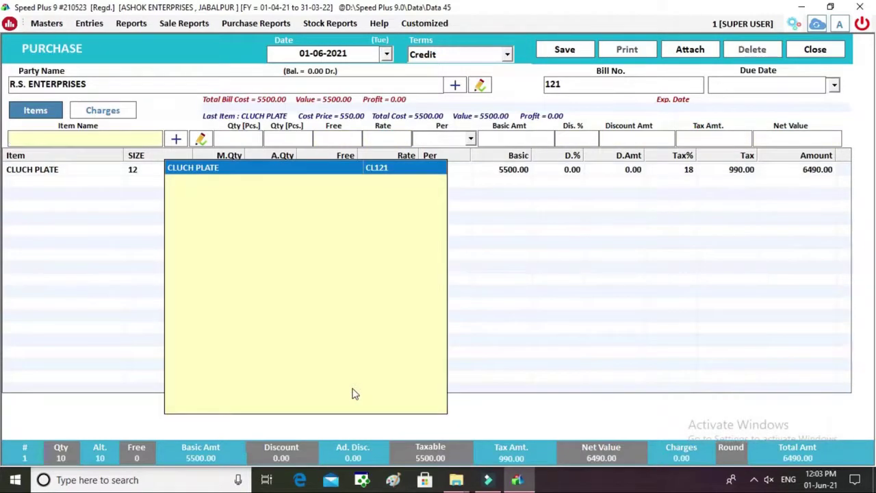
Add a second CLUCH PLATE line for size 13, quantity 10 at rate 550.
key("Return")
key("Down")
key("Return")
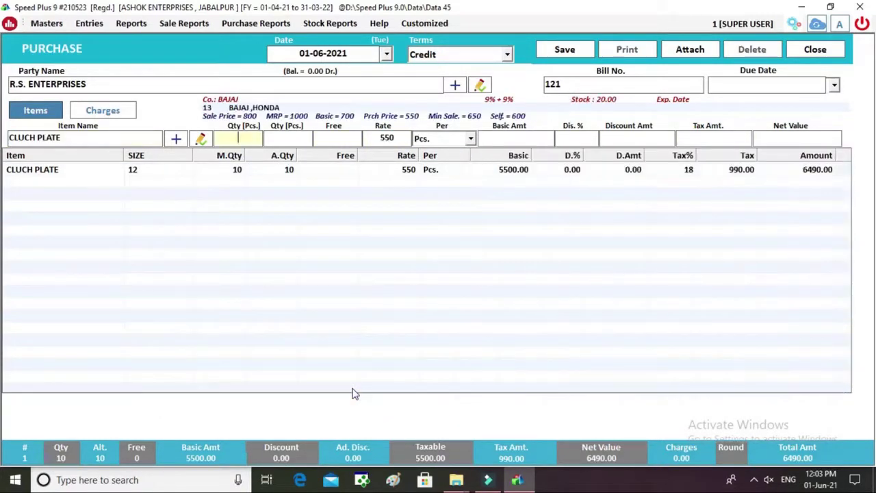
type("10")
key("Return")
key("Return")
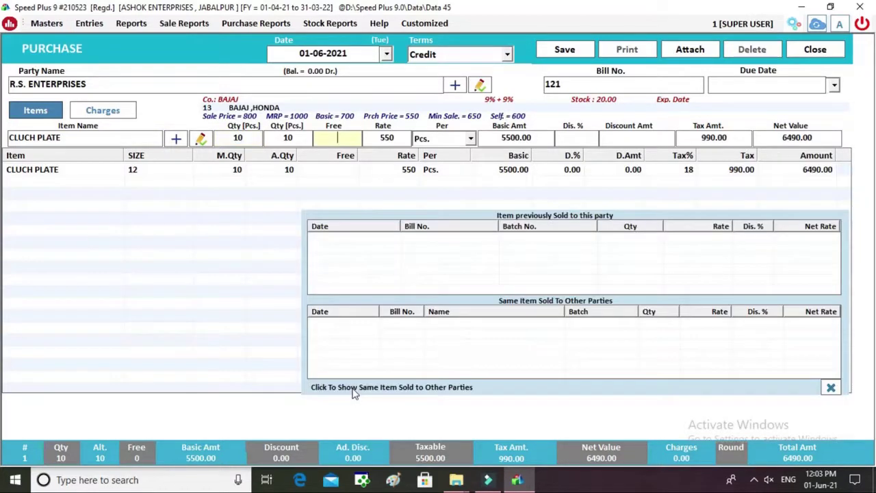
key("Return")
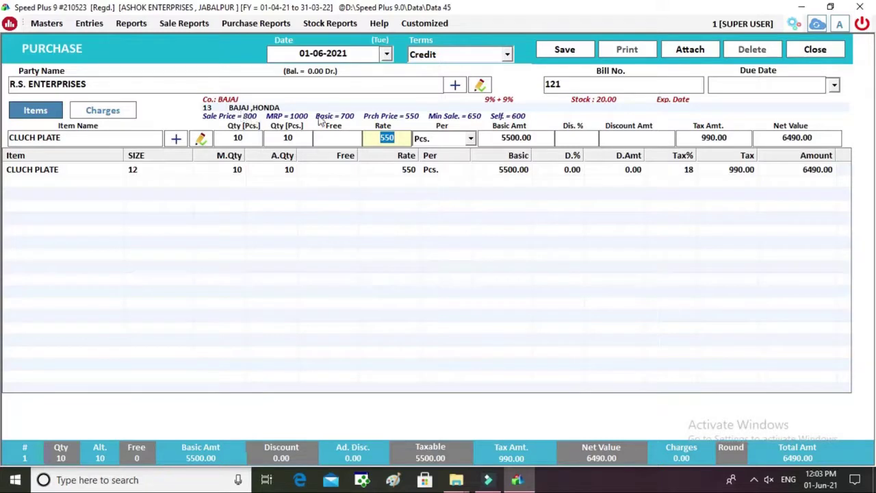
key("Return")
key("Return")
key("Return")
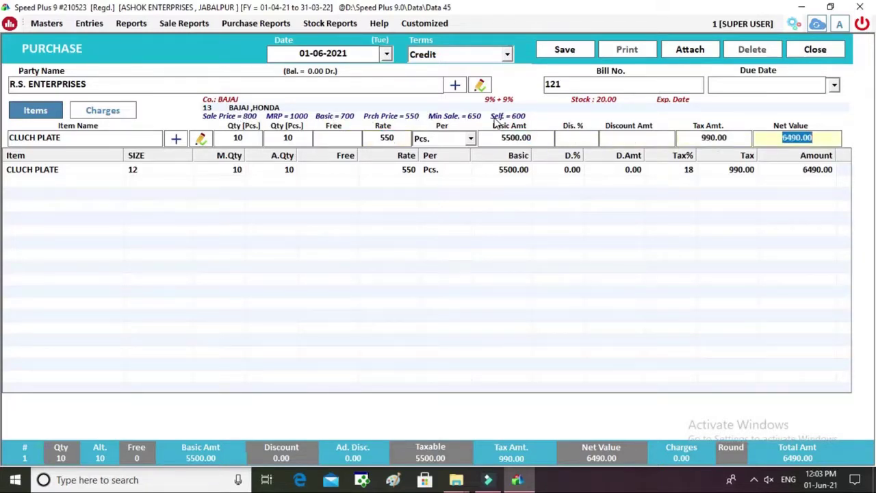
key("Return")
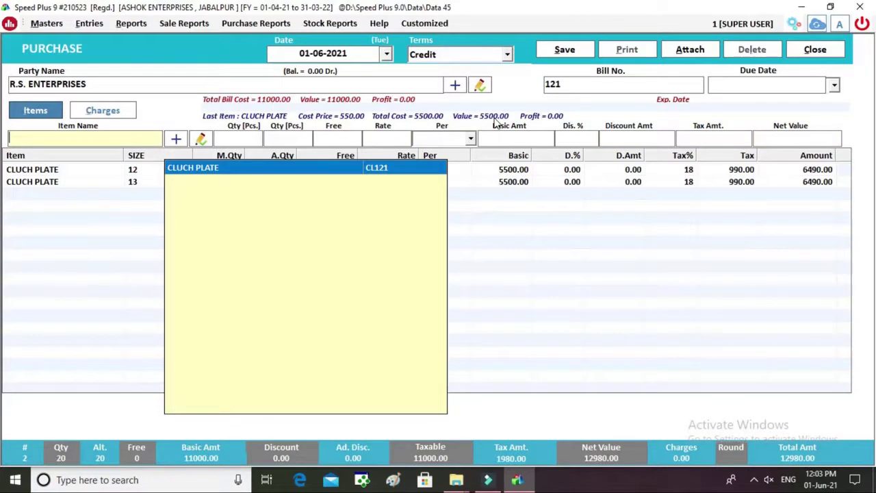
Add a 400 Frieght & Forwarding charge to the bill.
left_click(544, 271)
left_click(128, 114)
left_click(131, 150)
key("f")
key("Return")
key("Return")
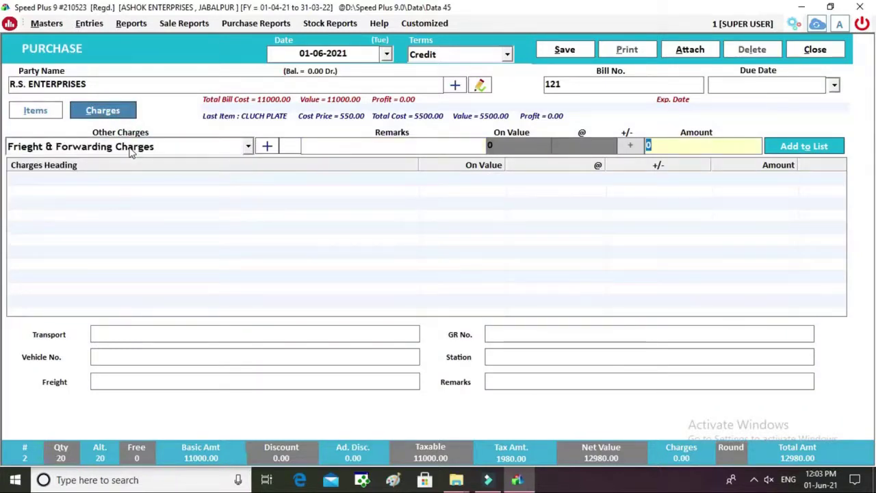
type("400")
key("Return")
key("Return")
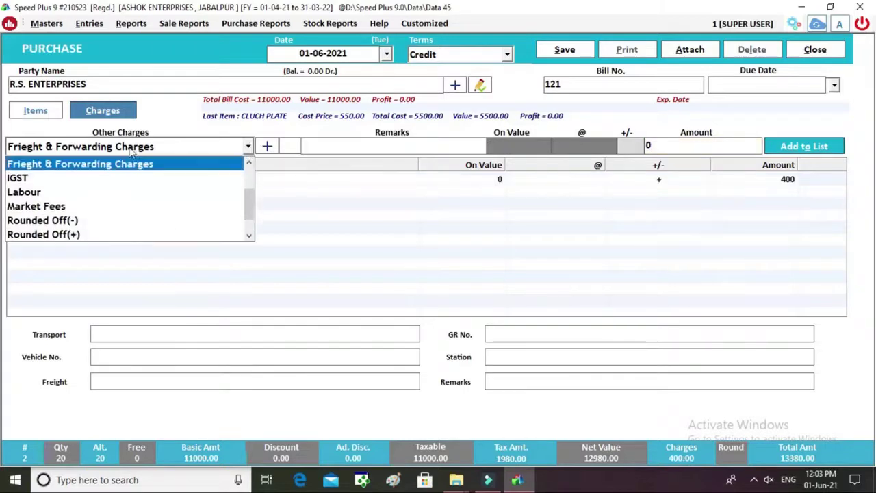
Enter transport VM, GR No. 343234, vehicle MP20SDF32, station JABALPUR, and save the bill.
left_click(107, 333)
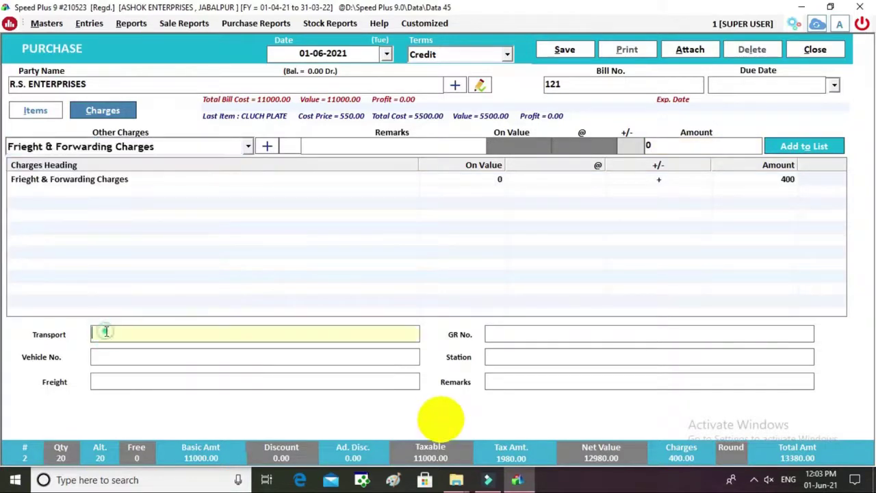
type("MP")
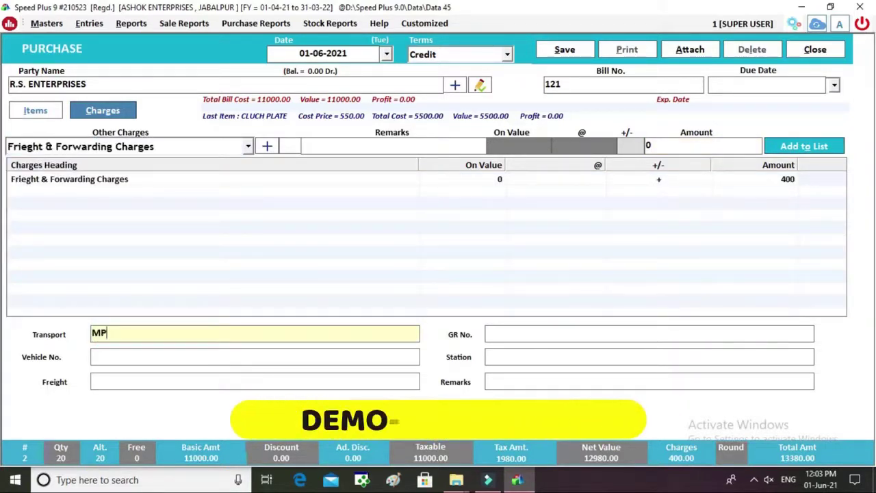
type("212")
key("BackSpace")
key("BackSpace")
key("BackSpace")
key("BackSpace")
key("BackSpace")
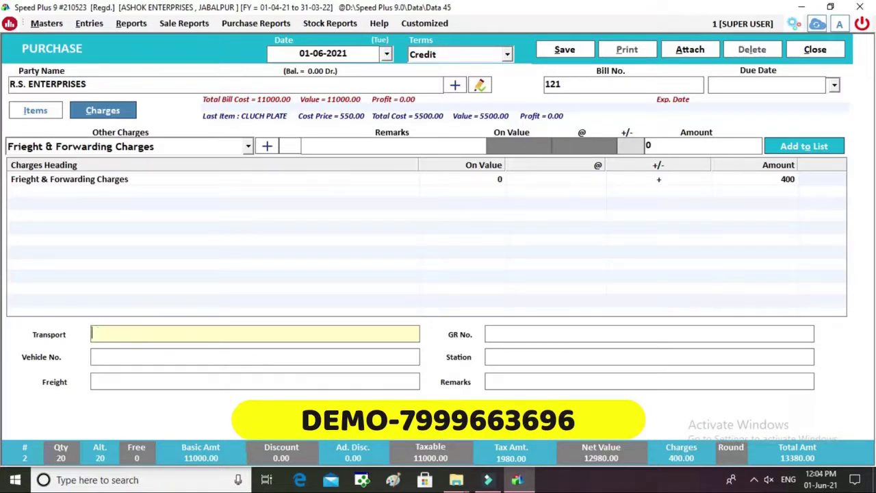
key("Return")
type("343234")
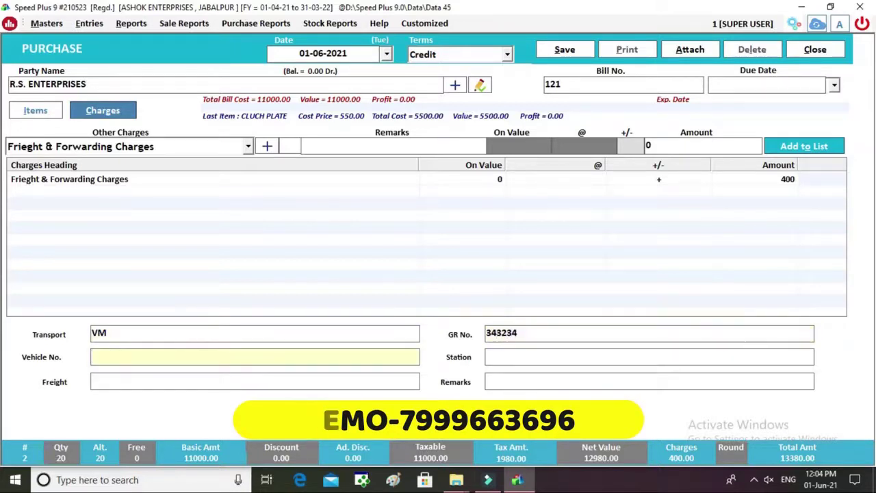
type("MP20SDF32")
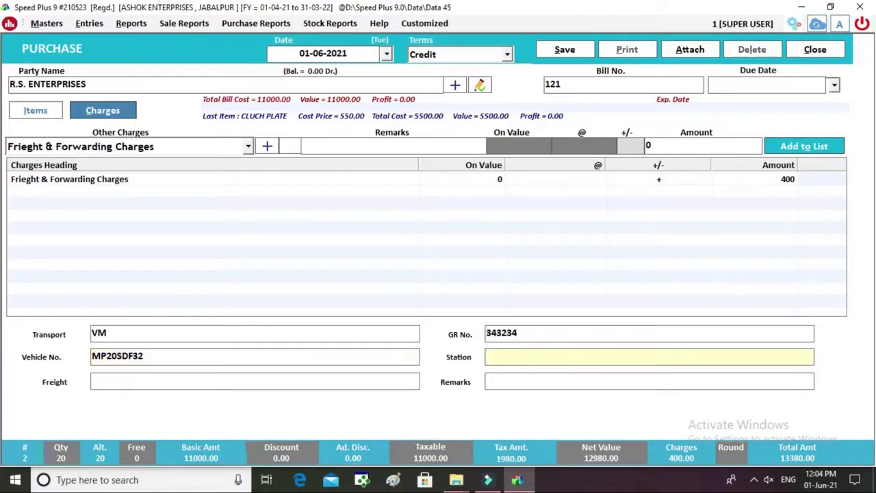
type("JABA;L")
type("R")
key("Return")
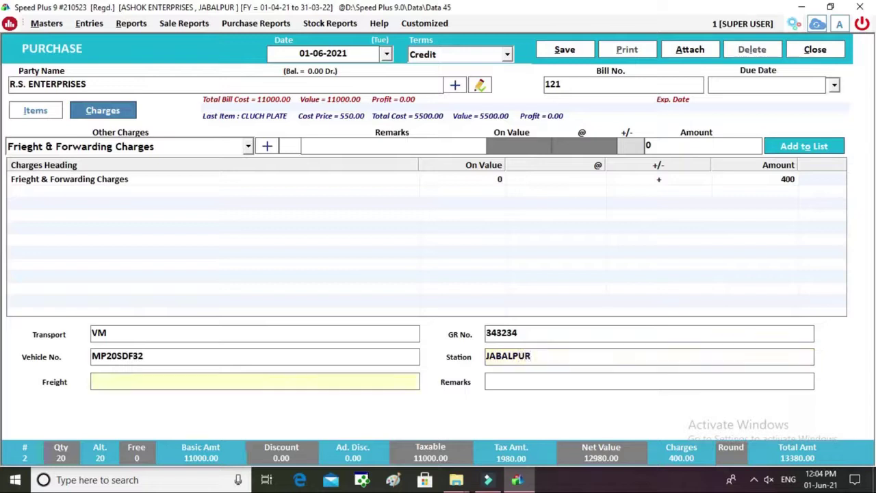
key("Return")
left_click(565, 48)
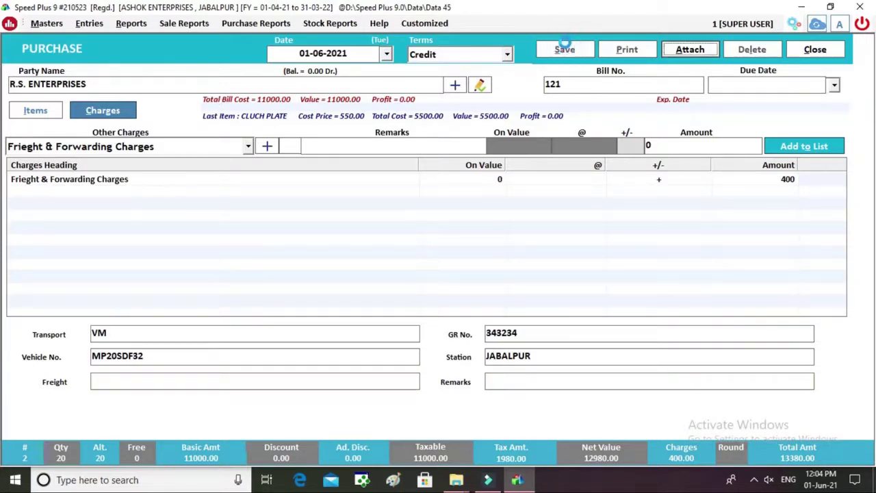
Close the saved purchase, then open bill 121 from the purchase bills list and exit without saving.
key("Return")
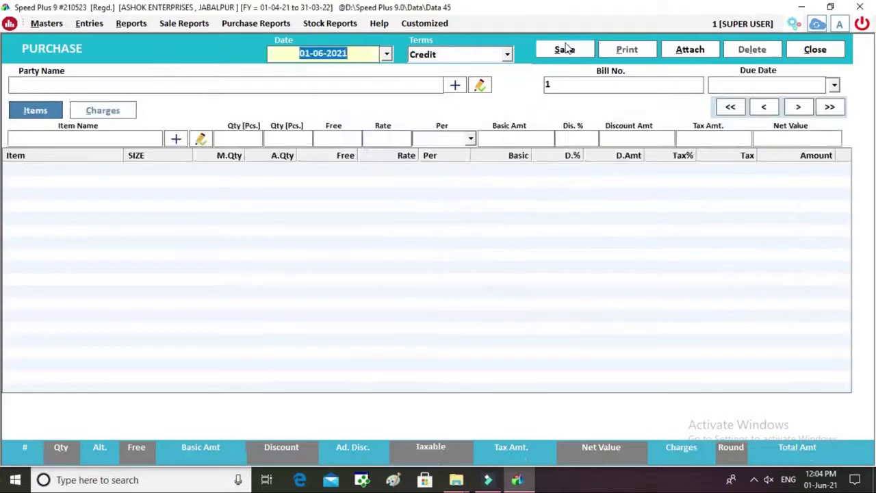
key("Escape")
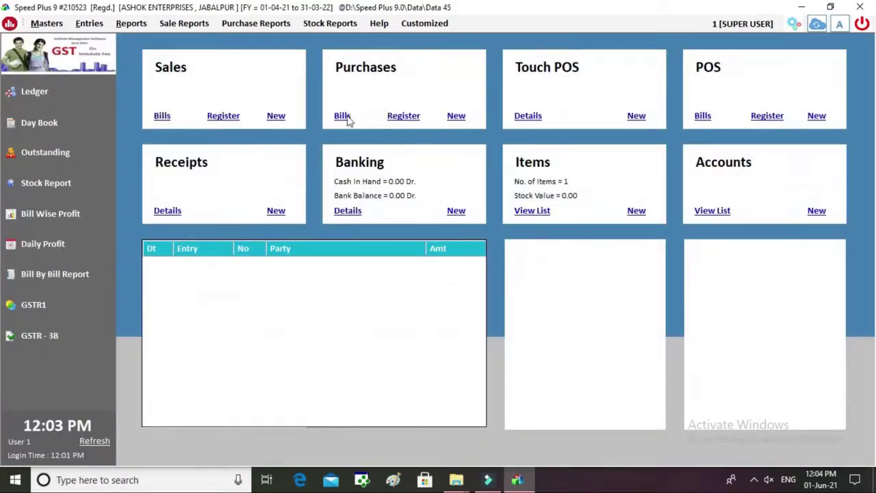
left_click(347, 117)
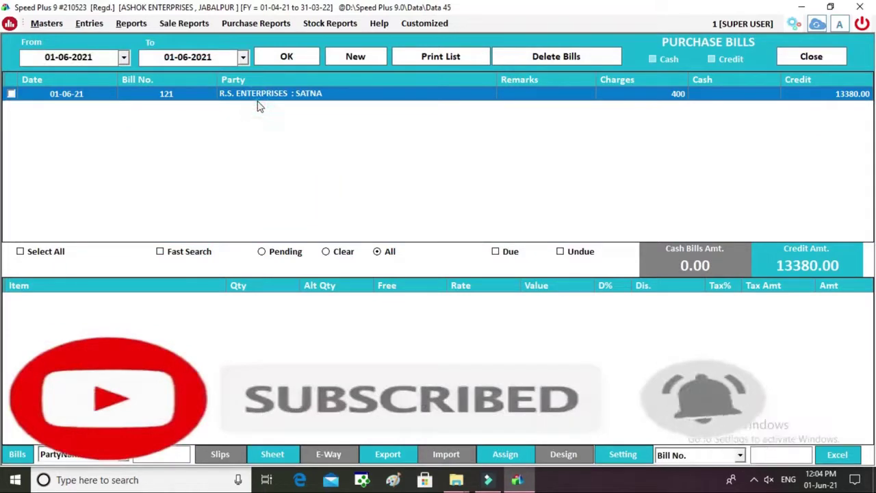
double_click(257, 102)
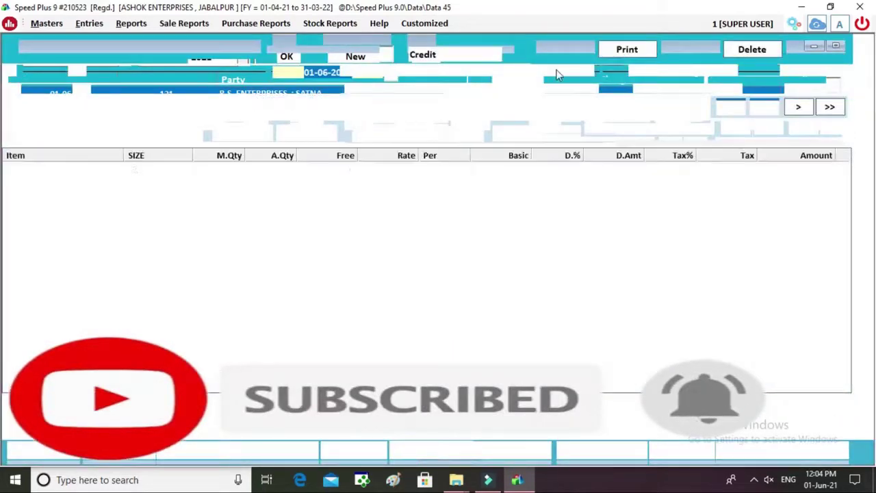
left_click(686, 59)
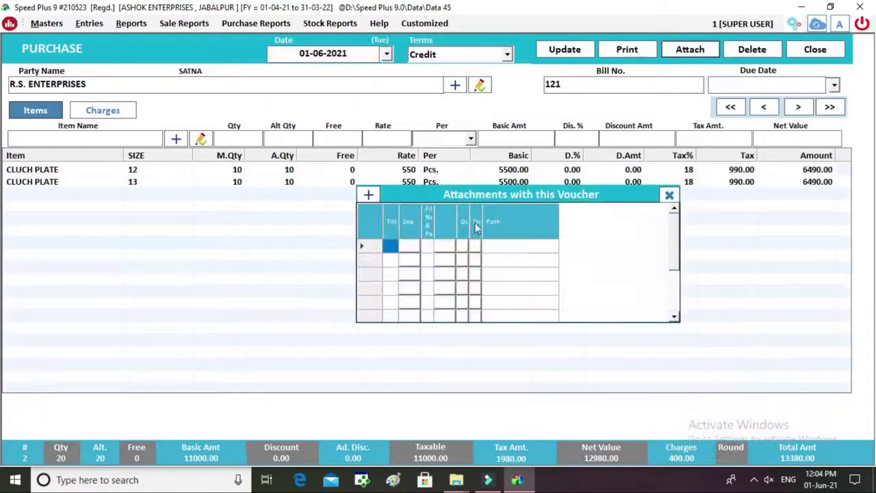
key("Escape")
key("Escape")
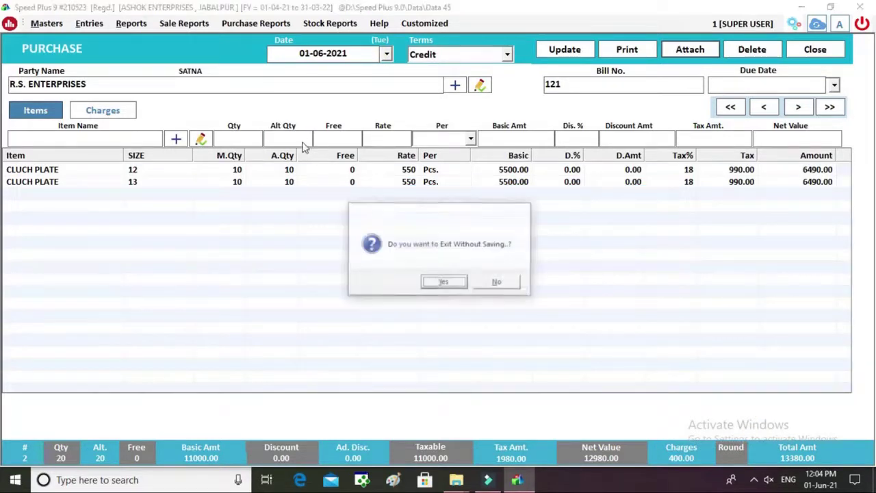
key("Tab")
key("Return")
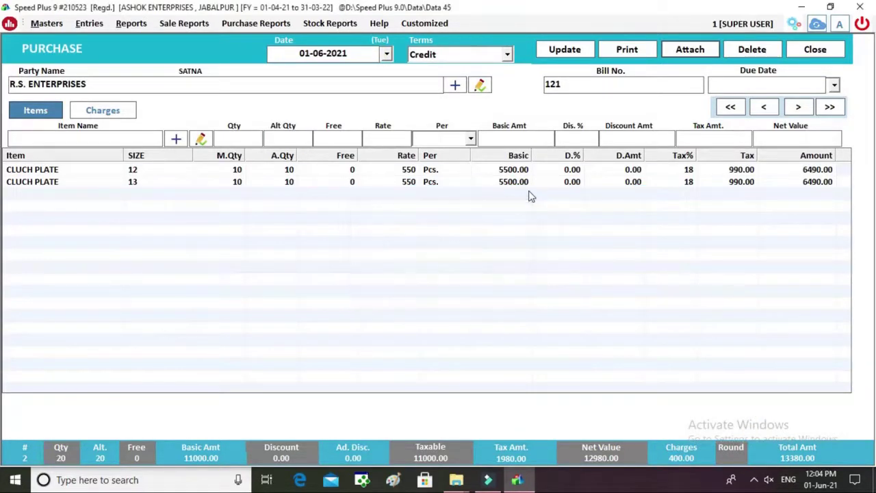
key("Escape")
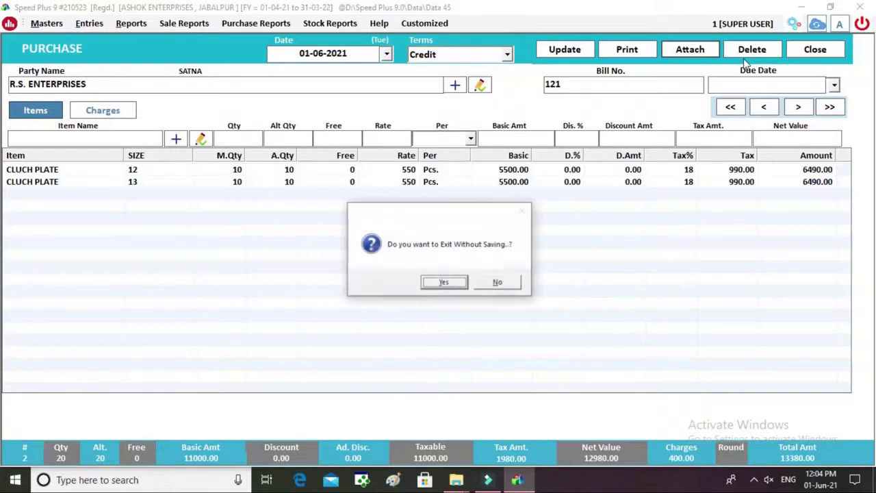
key("Return")
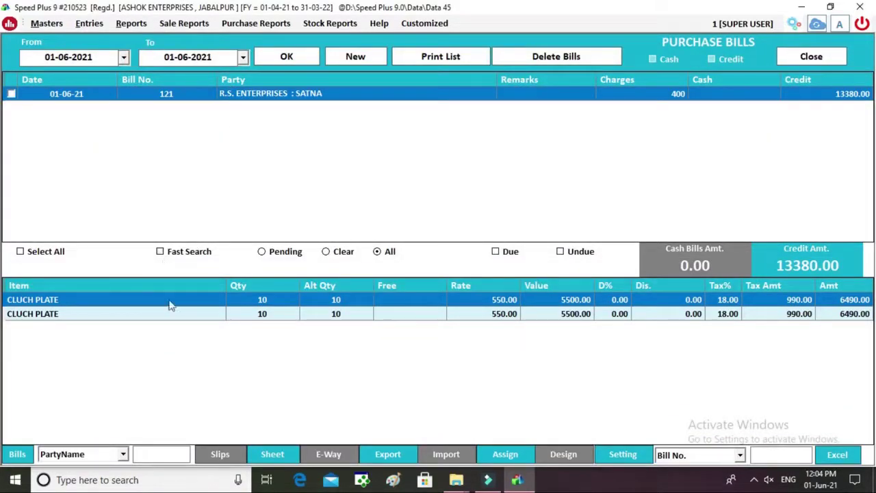
Search the purchase bills by PartyName, toggle the cash-only filter, then close the list.
left_click(108, 456)
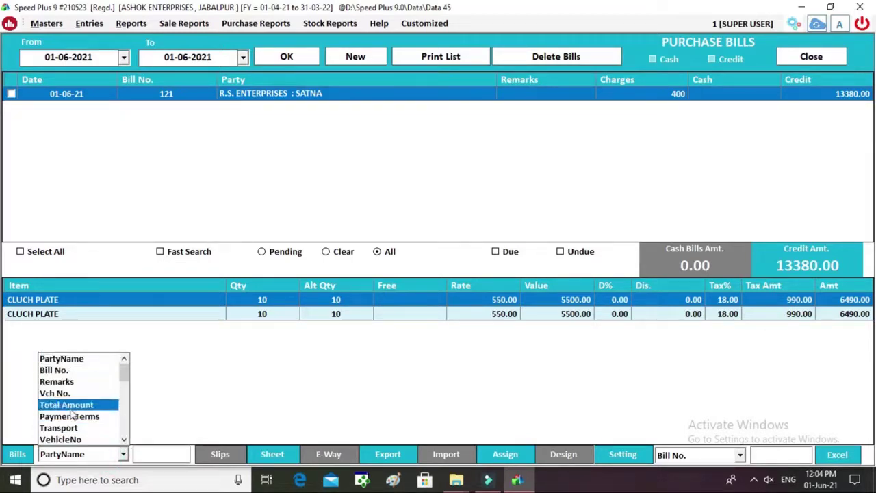
left_click(63, 362)
left_click(165, 457)
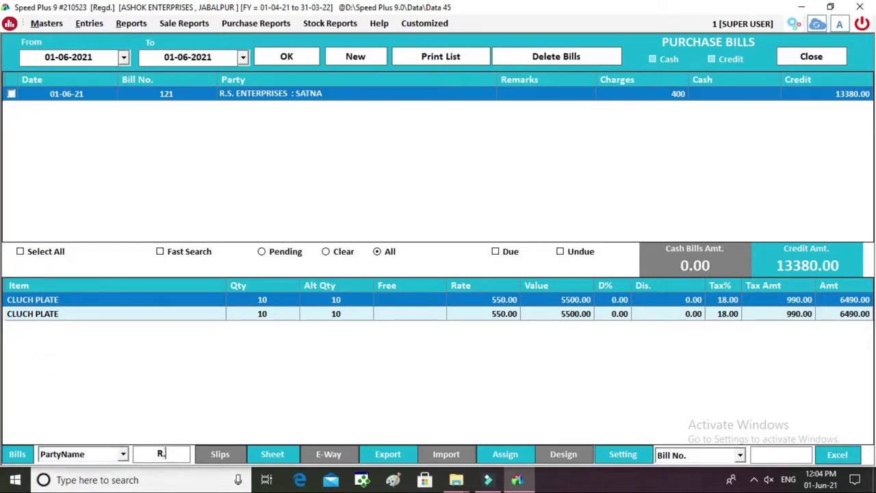
left_click(293, 54)
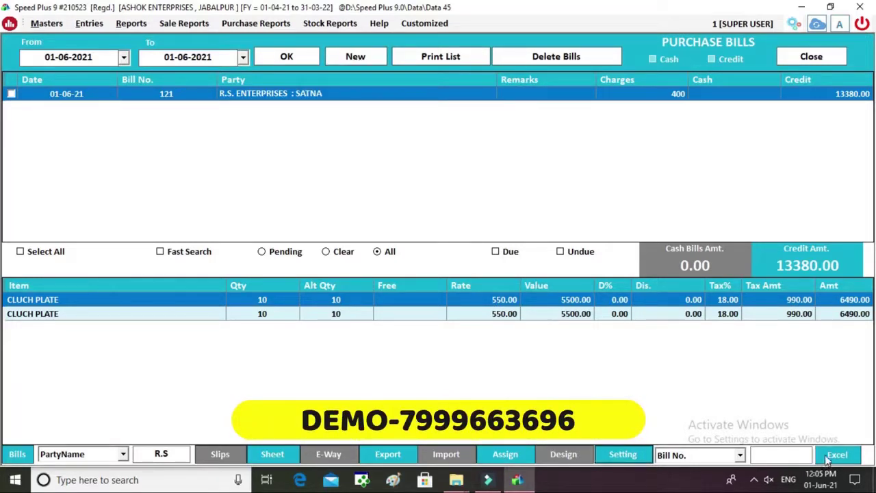
left_click(654, 58)
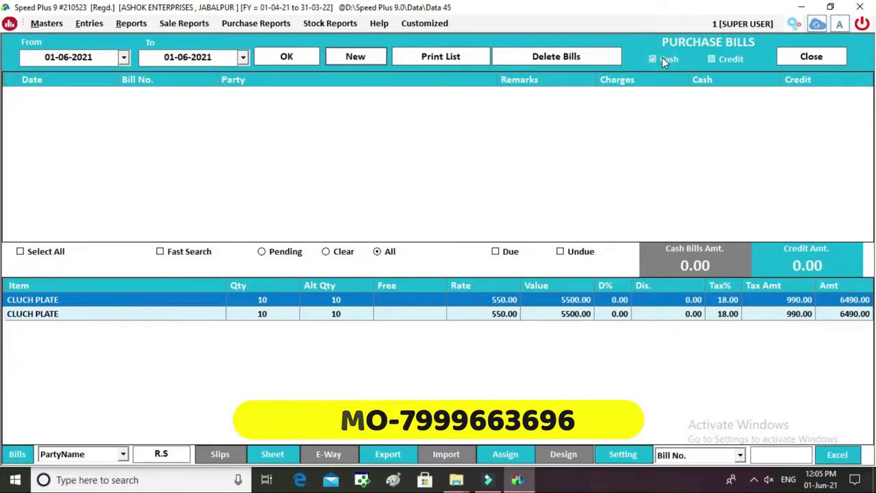
left_click(653, 58)
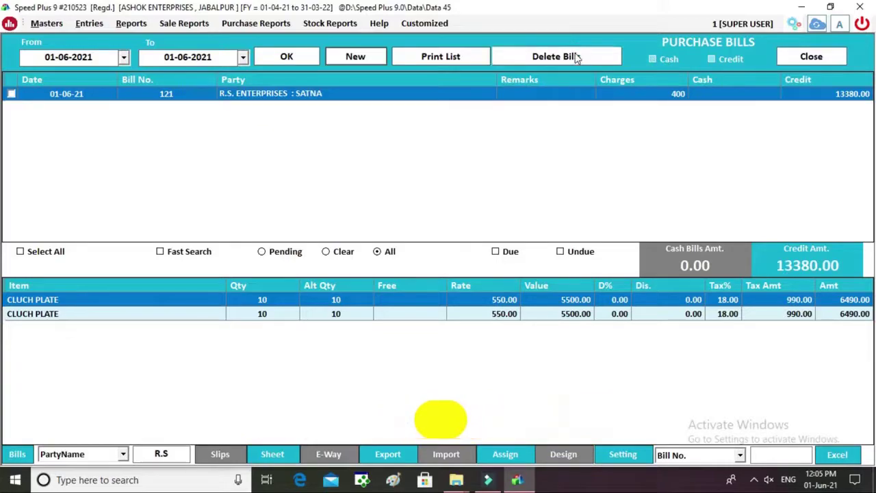
left_click(787, 57)
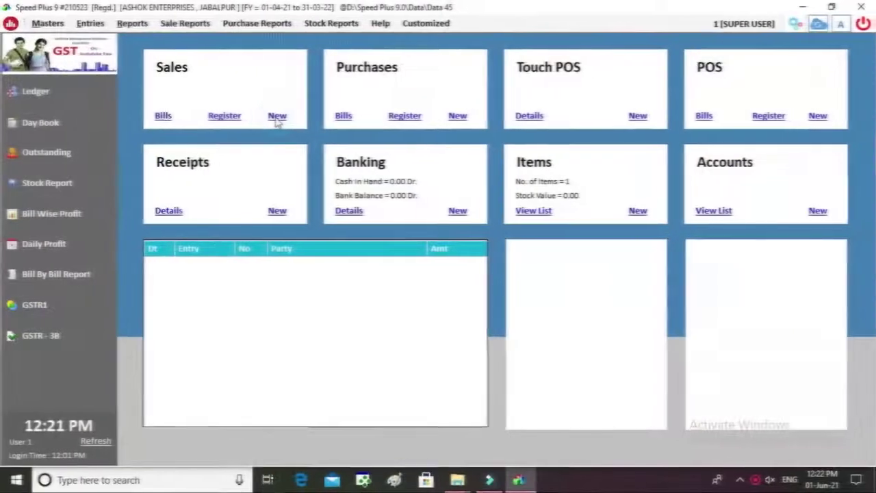
Start credit sale bill 2 dated 01-06-2021 for SANDEEP TRADERS.
left_click(277, 116)
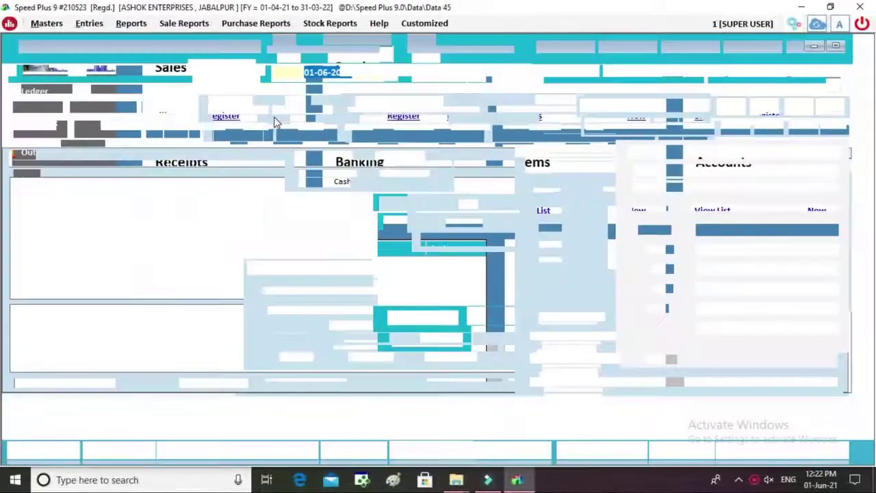
key("Return")
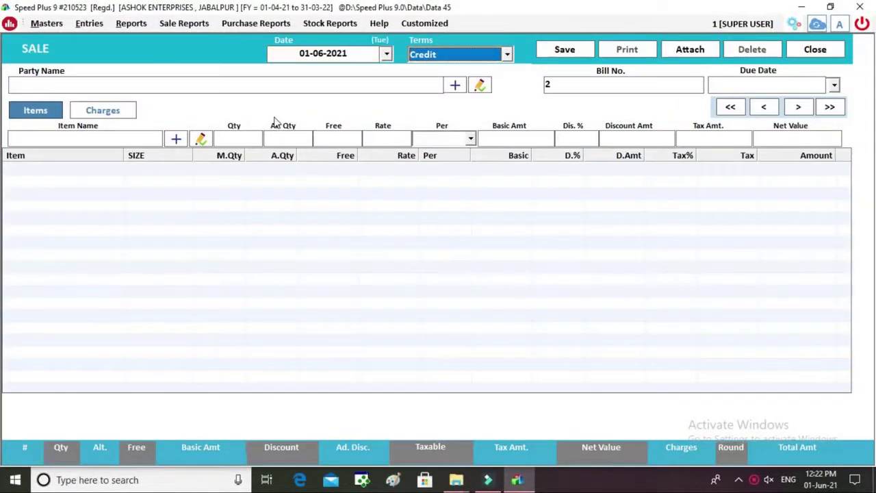
key("Return")
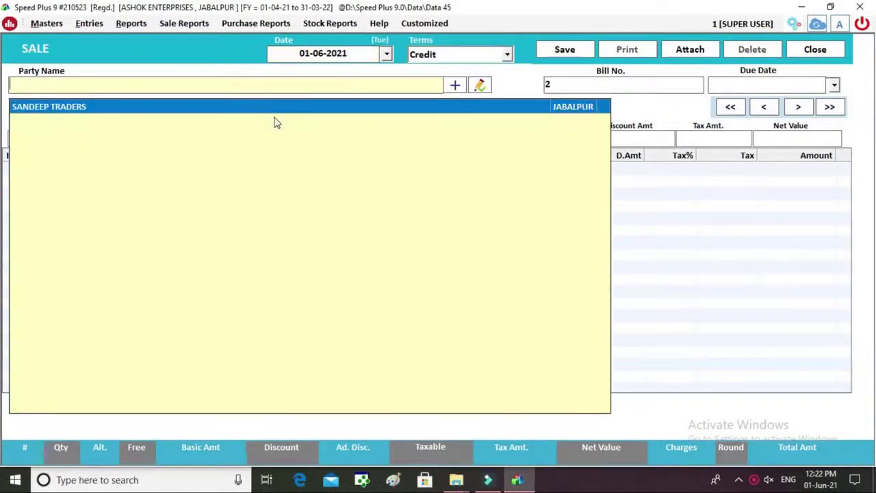
key("Return")
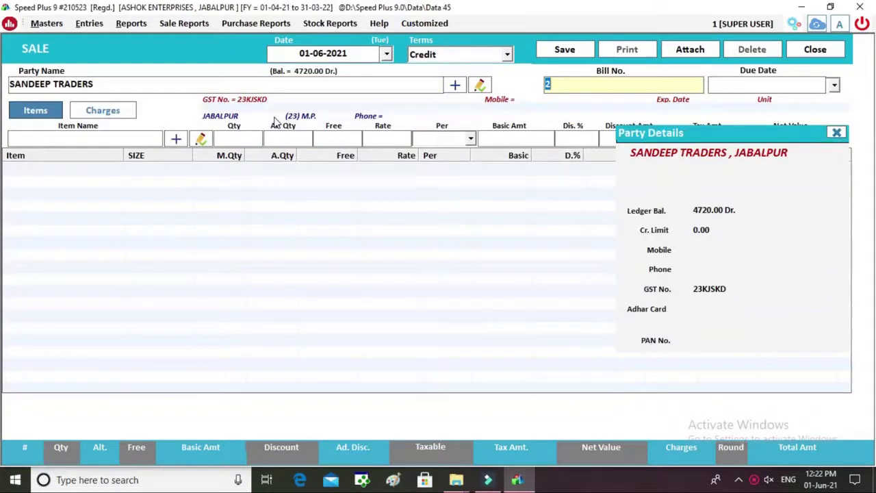
key("Return")
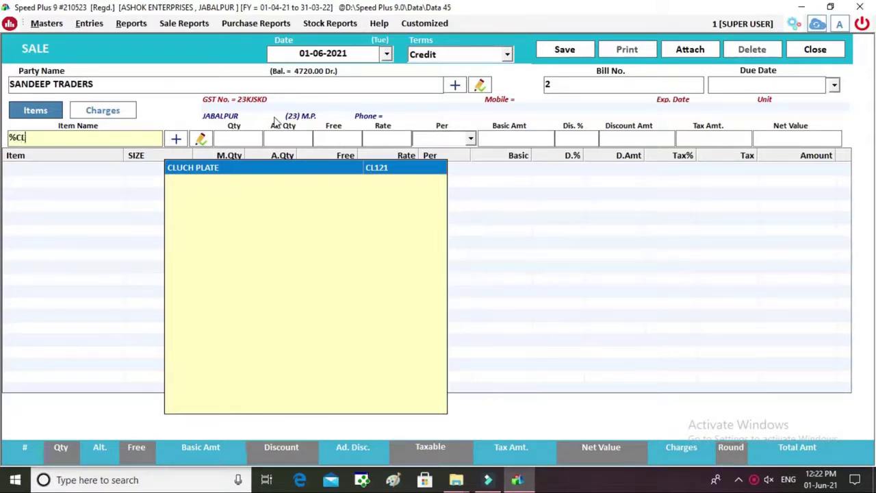
Search the item list for CLUCH PLATE by typing CL12.
key("BackSpace")
key("BackSpace")
key("BackSpace")
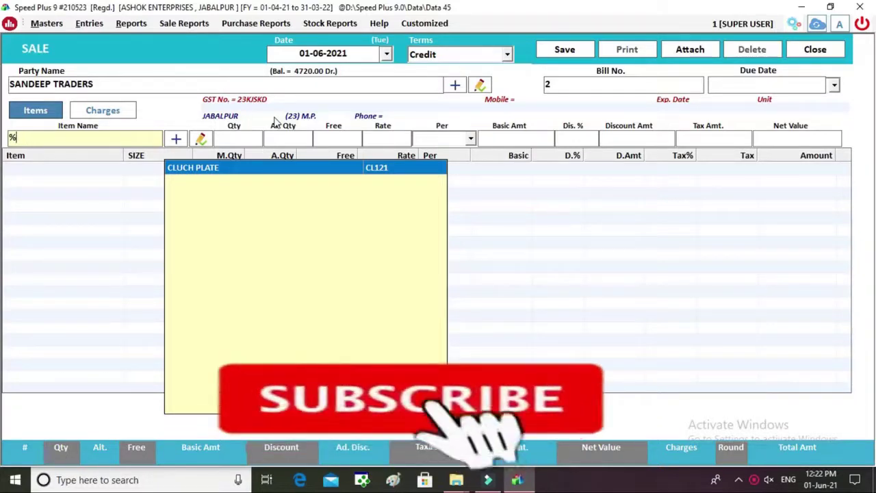
type("CL")
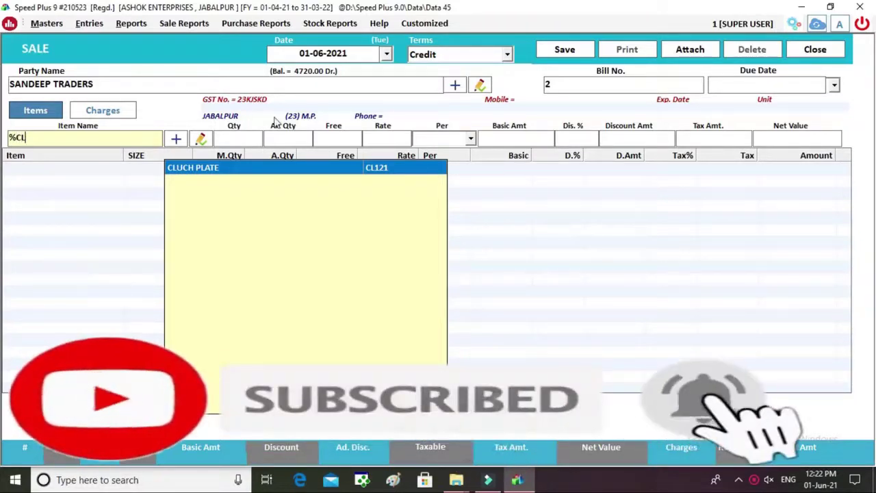
key("BackSpace")
key("BackSpace")
key("BackSpace")
type("C")
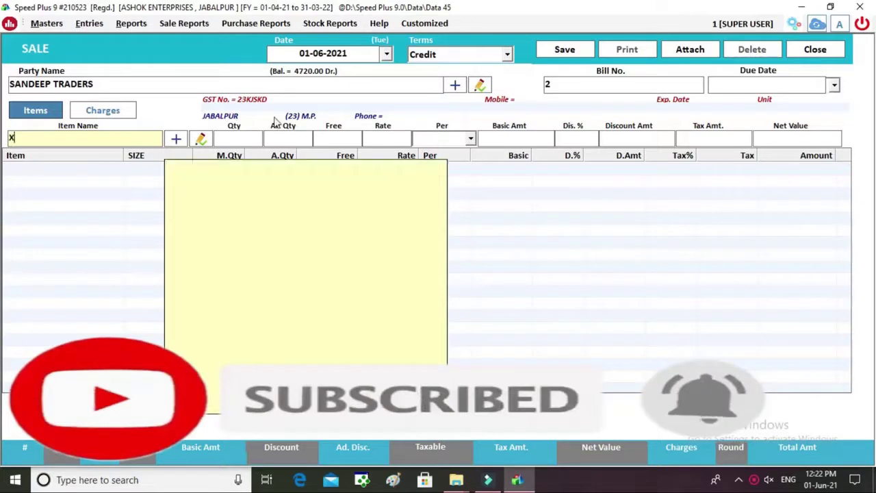
type("L12")
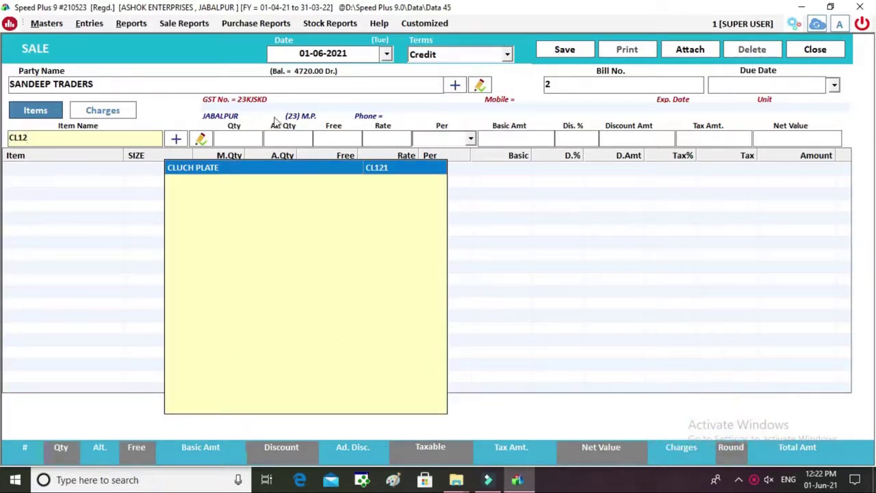
Add 2 pieces of CLUCH PLATE batch 12 Bajaj Hero, checking its last purchase before the rate.
key("Return")
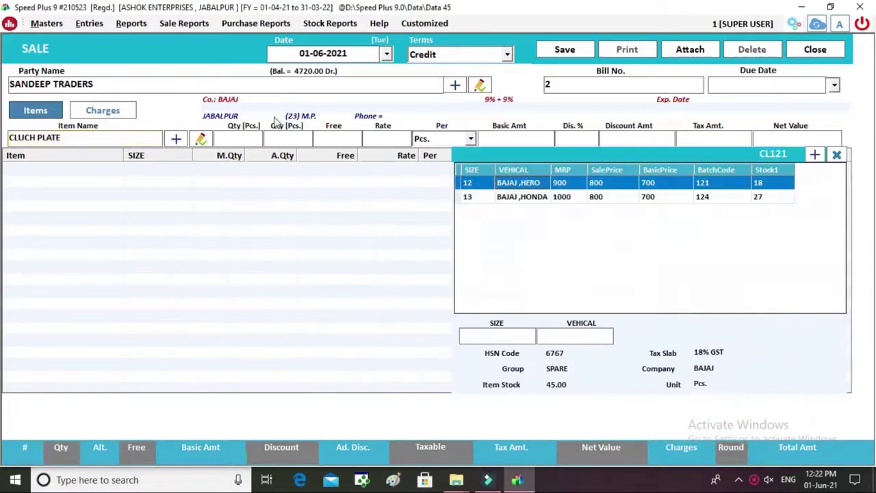
key("Return")
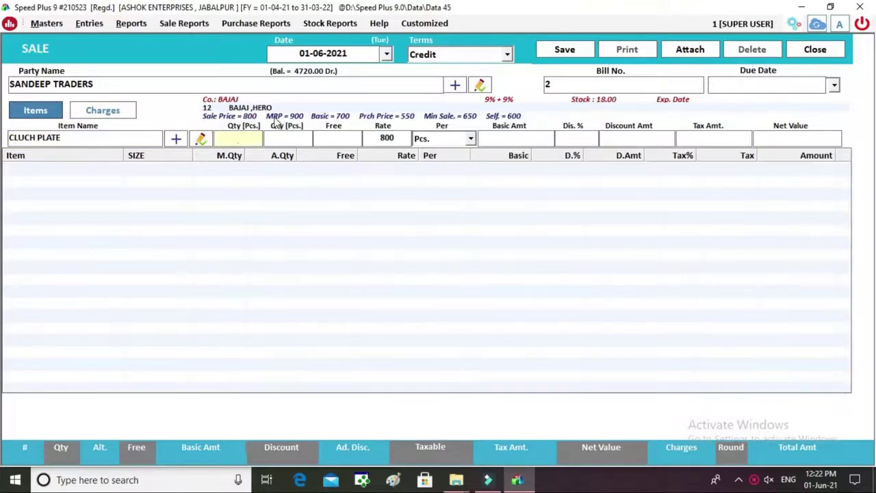
type("2")
key("Return")
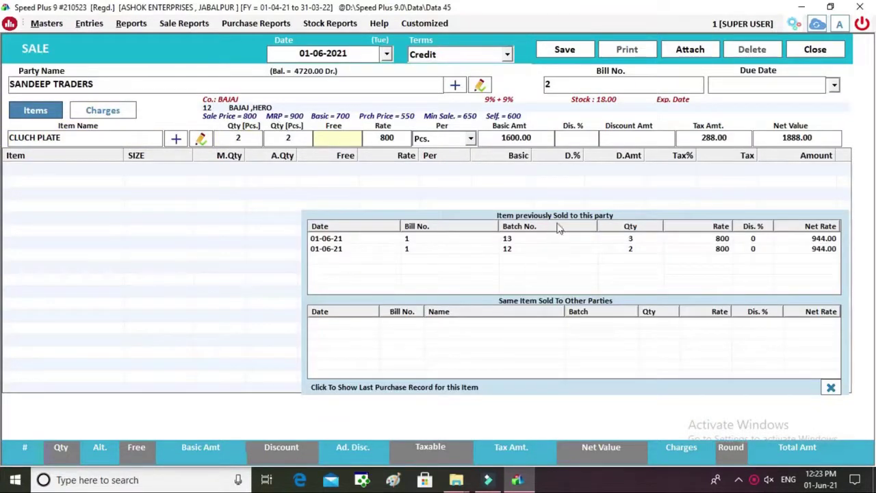
left_click(381, 388)
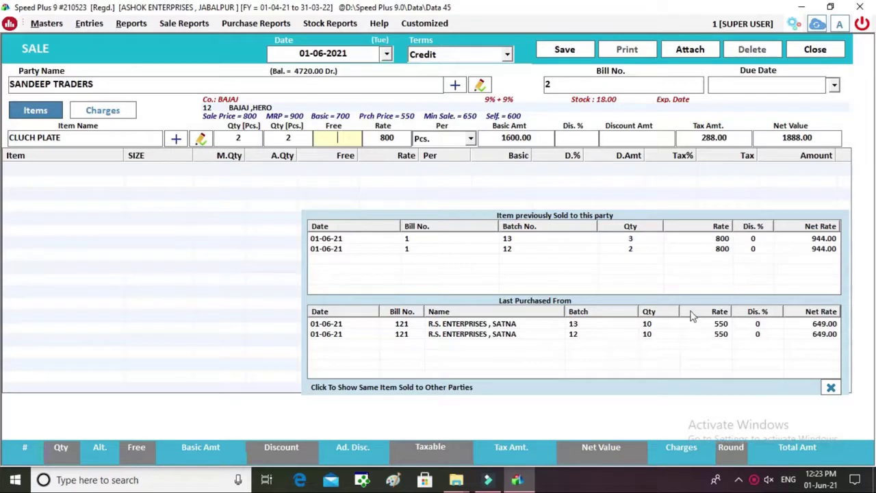
key("Return")
key("Return")
key("Return")
key("Return")
key("Return")
key("Return")
key("Return")
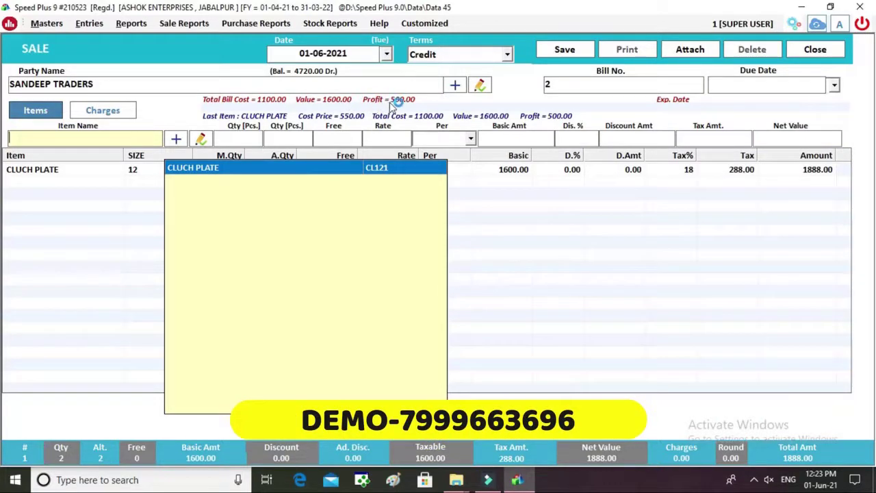
Save sale bill 2 for printing and choose the GST Invoice A5 format.
left_click(565, 50)
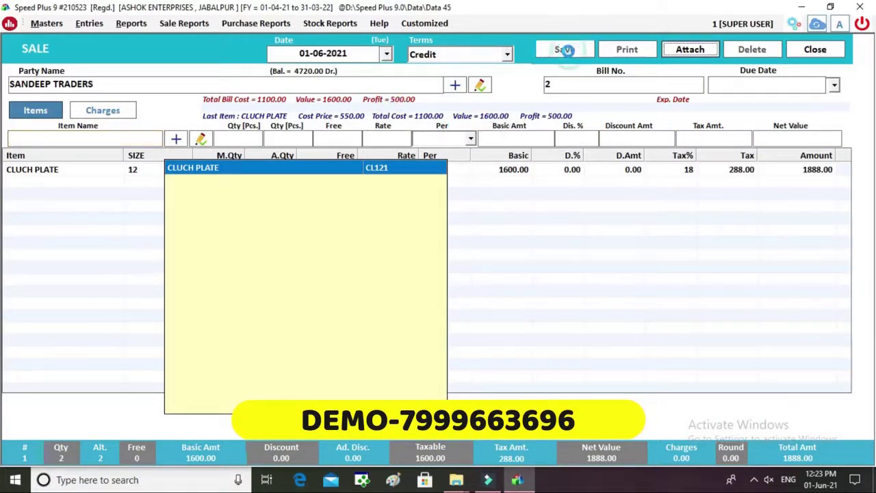
key("Return")
key("Return")
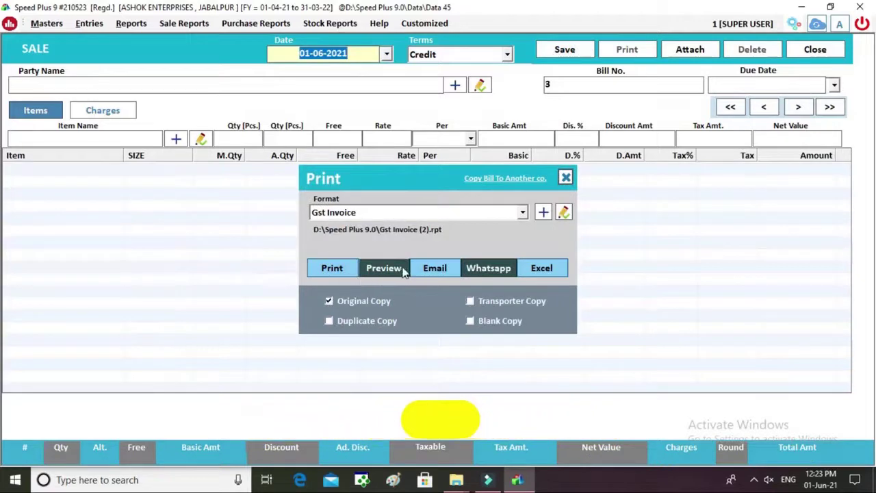
left_click(499, 214)
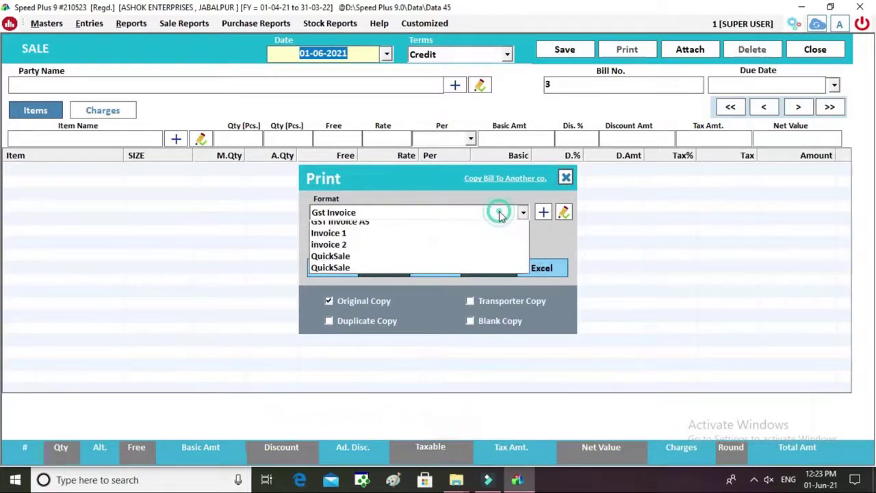
key("Down")
key("Down")
key("Up")
key("Return")
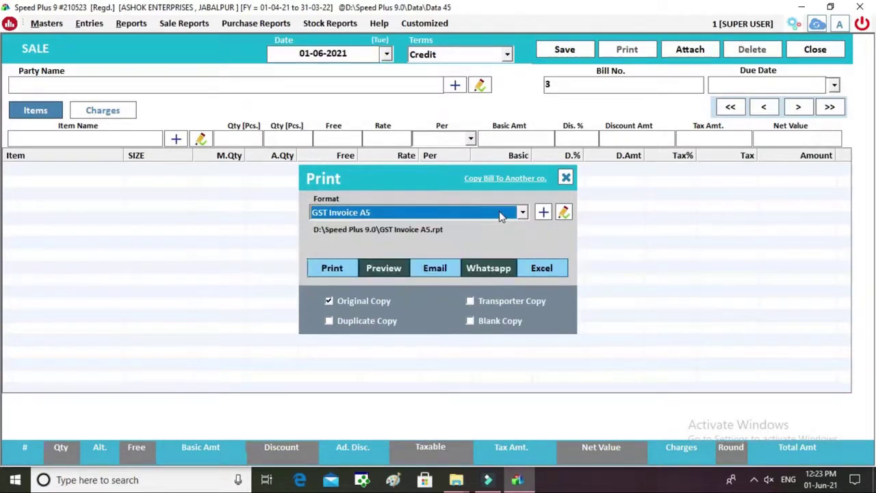
Preview the invoice and scroll down to its 1888.00 grand total.
left_click(398, 270)
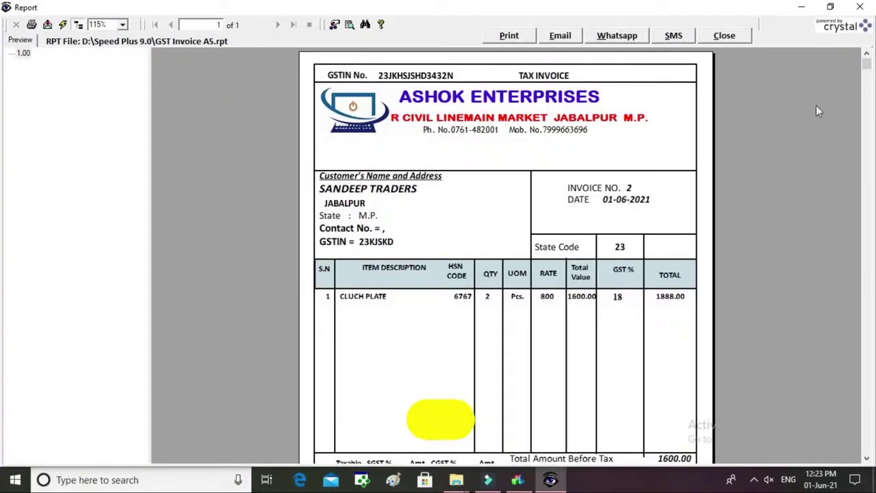
left_click_drag(867, 65, 874, 129)
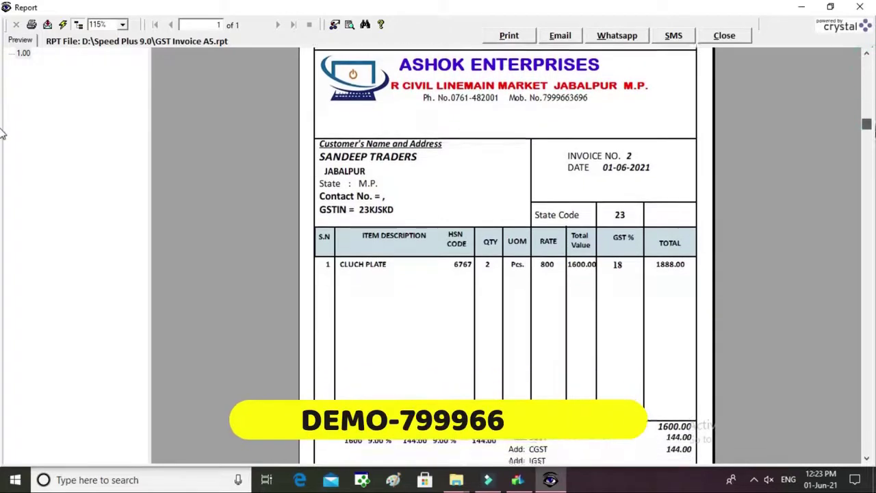
scroll(441, 185, "down", 3)
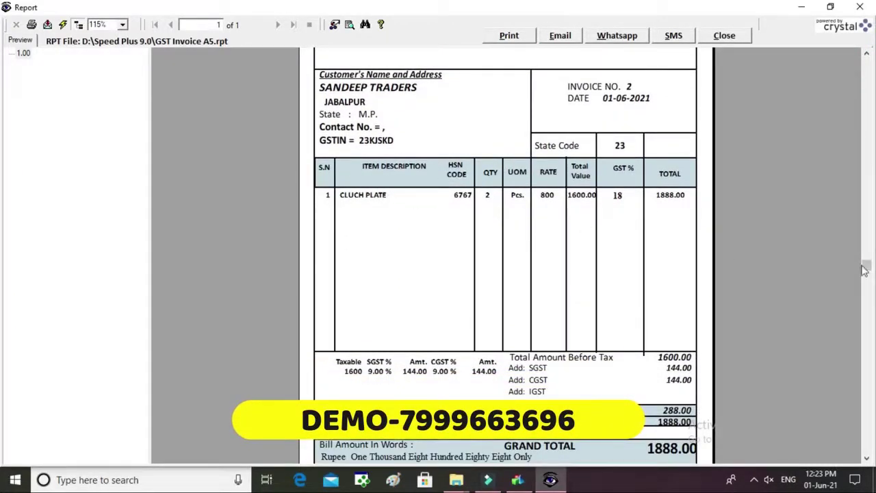
left_click_drag(864, 270, 866, 441)
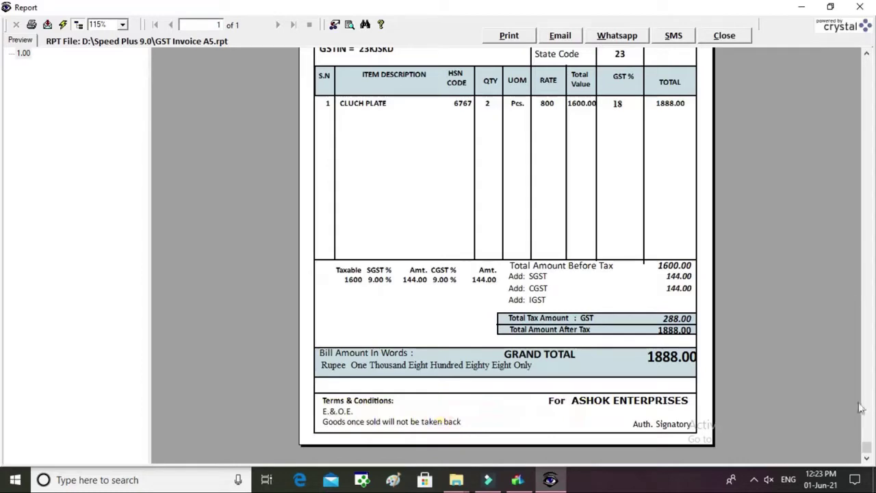
Re-preview bill 2 in the Gst Invoice format, scroll it, then close back to the dashboard.
left_click(741, 39)
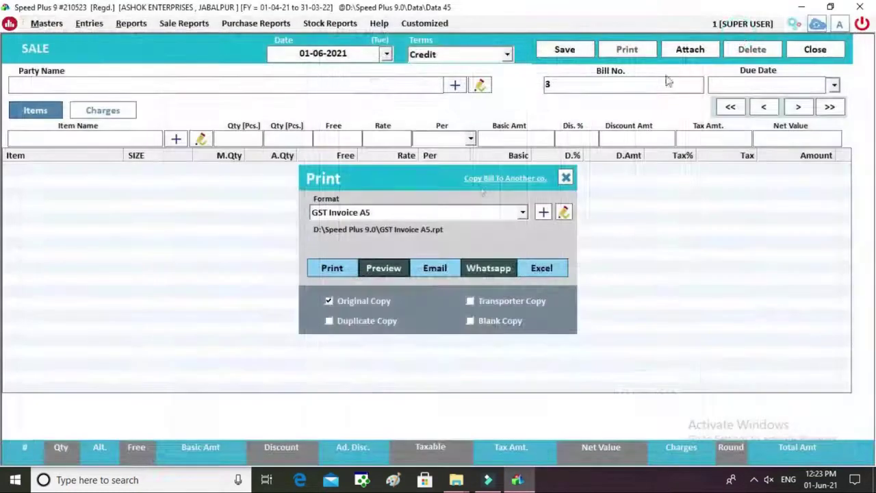
left_click(488, 215)
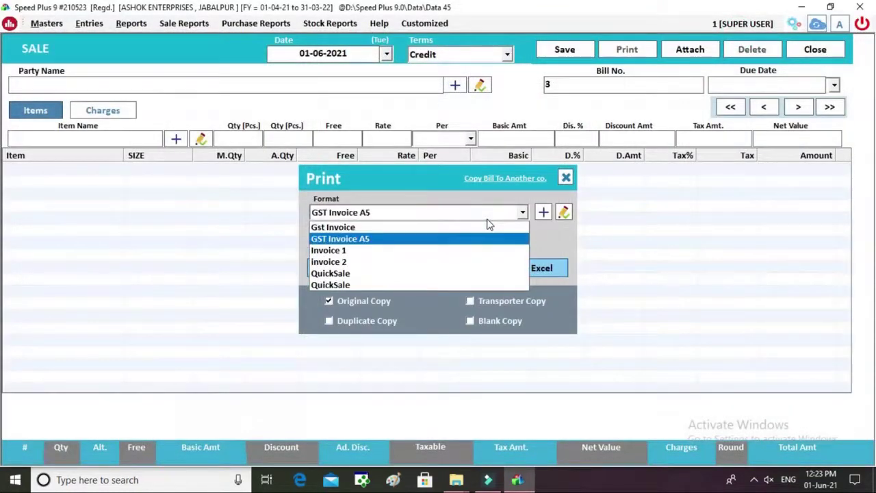
left_click(487, 226)
left_click(384, 269)
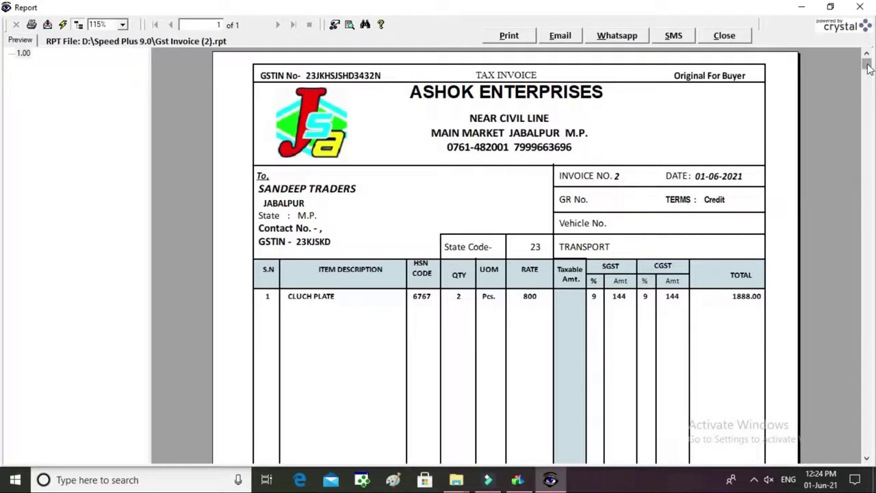
left_click_drag(867, 66, 866, 427)
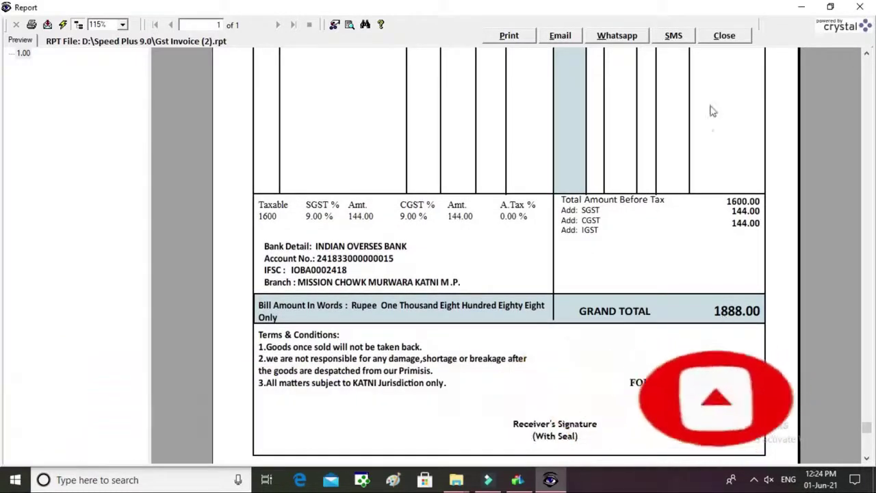
left_click(724, 35)
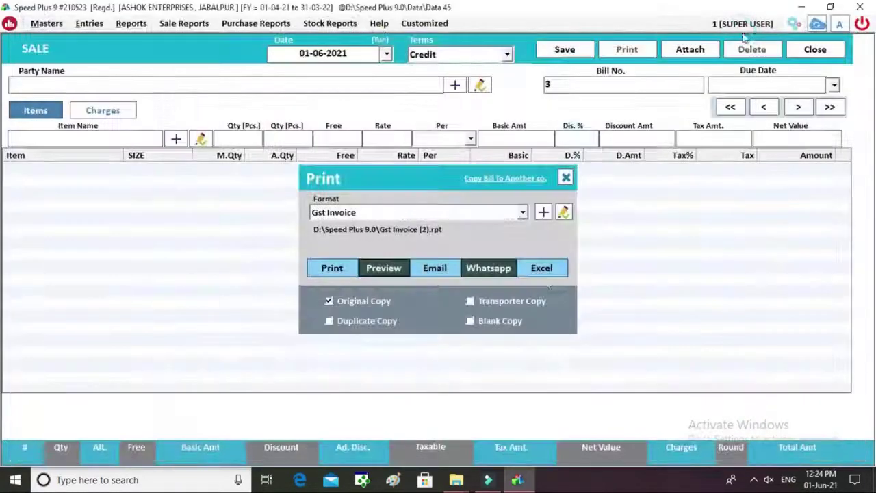
left_click(488, 480)
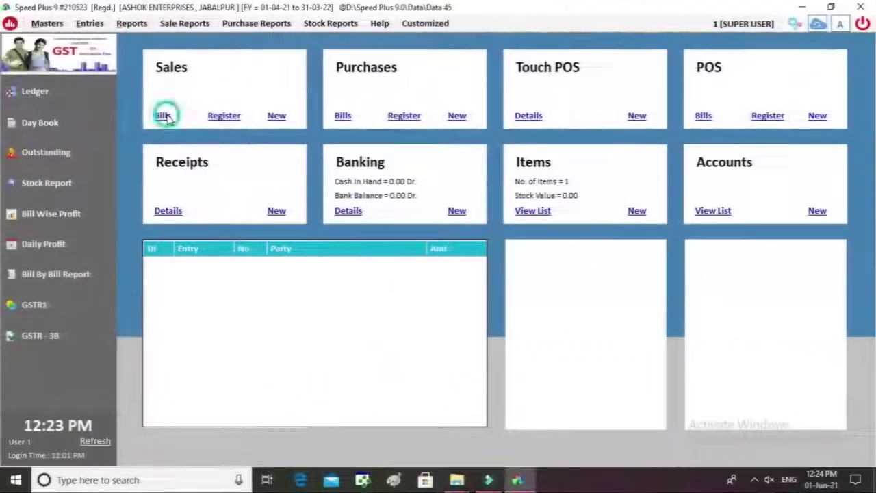
Check the sale bills list, then load the 01-06-2021 Sale Register showing bills 1 and 2.
left_click(162, 116)
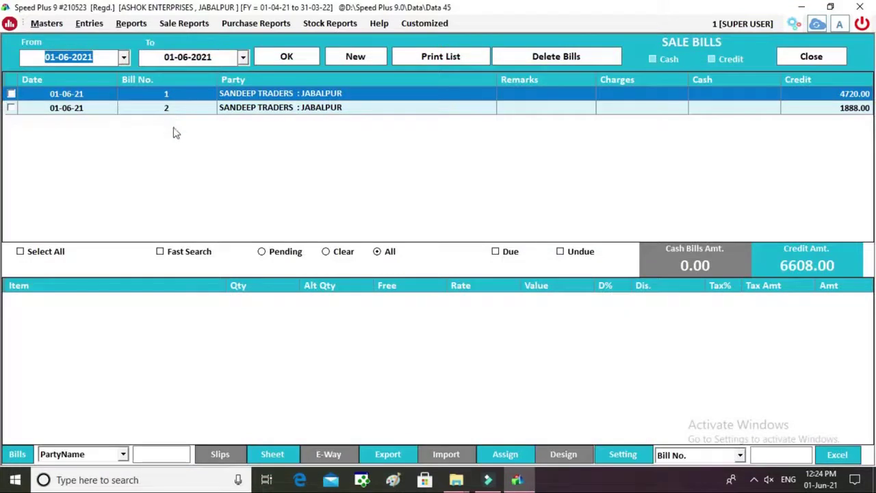
key("Escape")
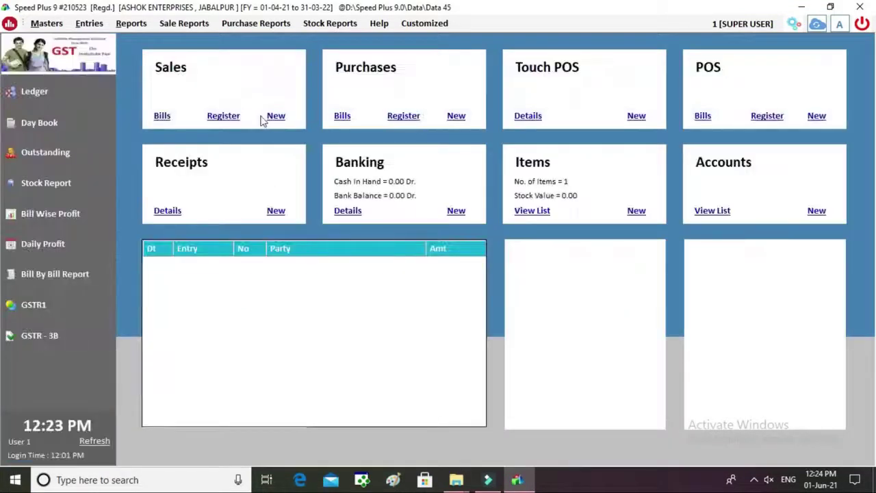
left_click(229, 120)
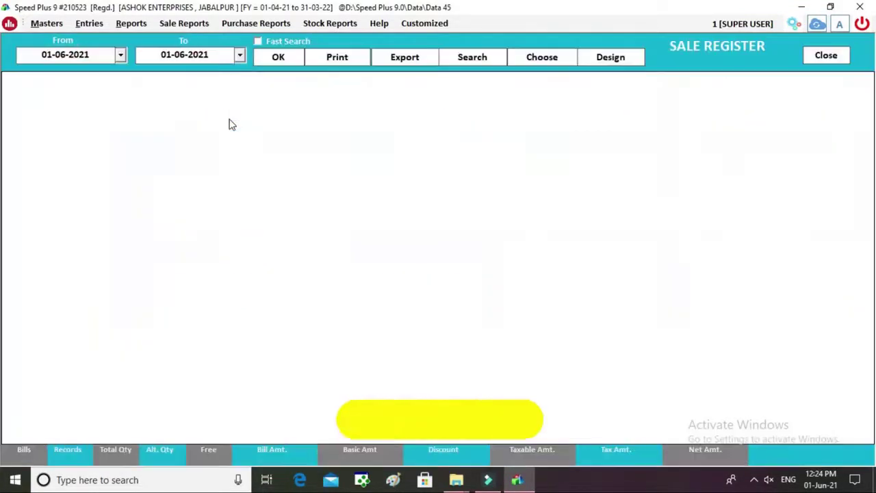
left_click(286, 57)
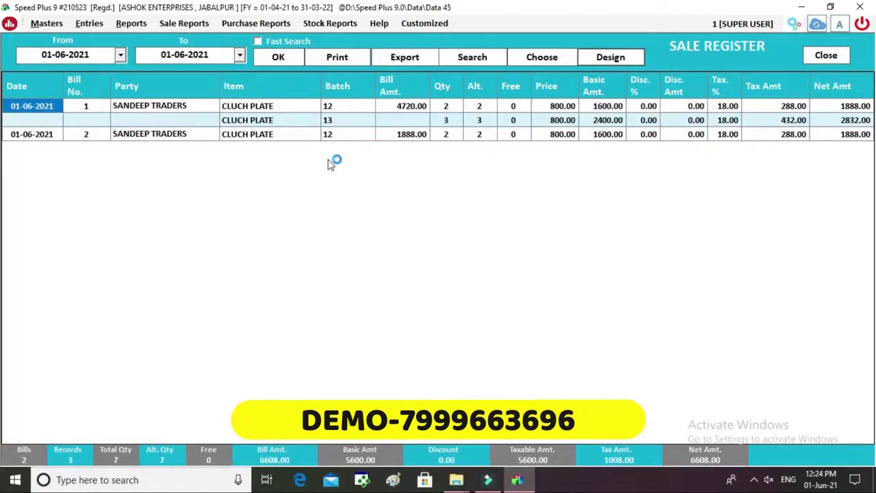
key("Escape")
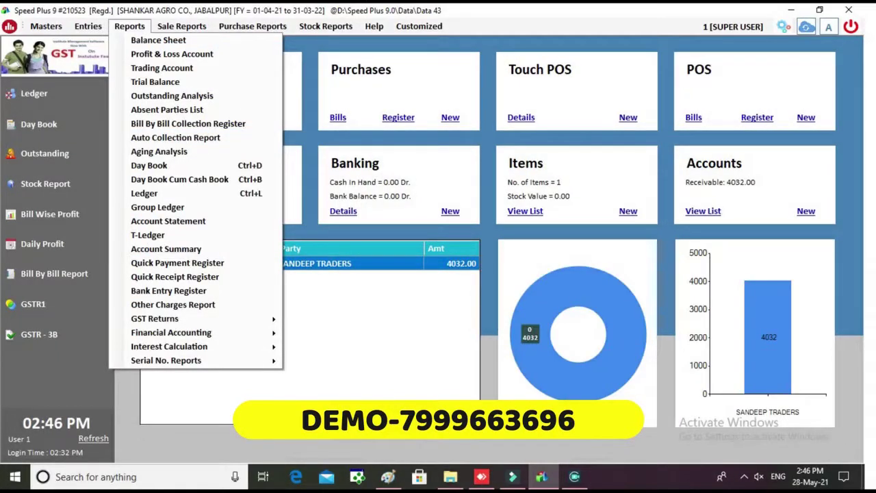
Browse the Sale Reports, Purchase Reports and Stock Reports menus, stopping on Help.
key("Right")
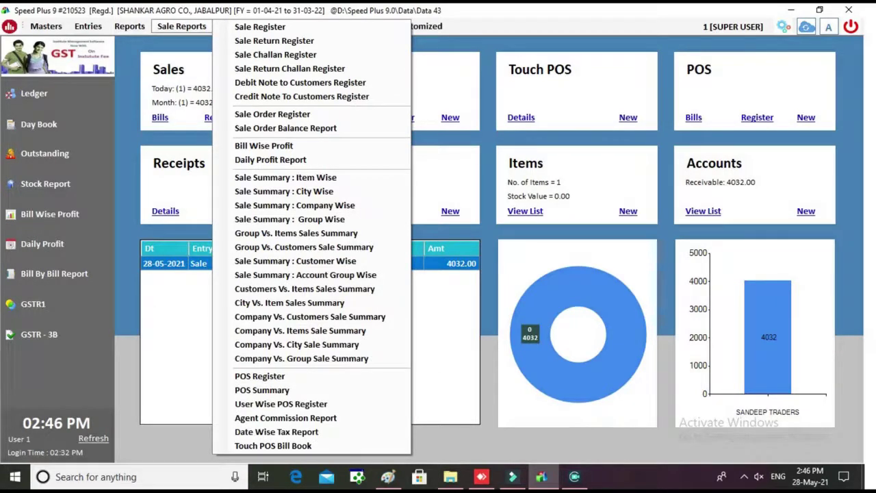
key("Right")
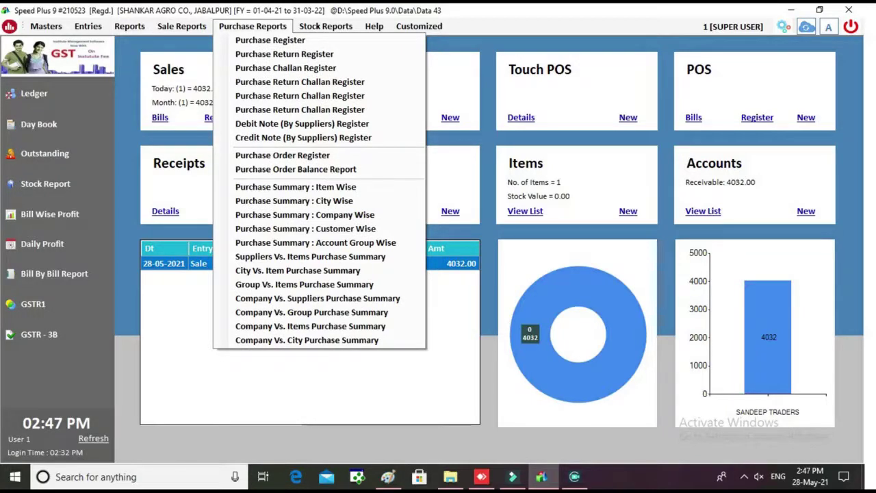
key("Right")
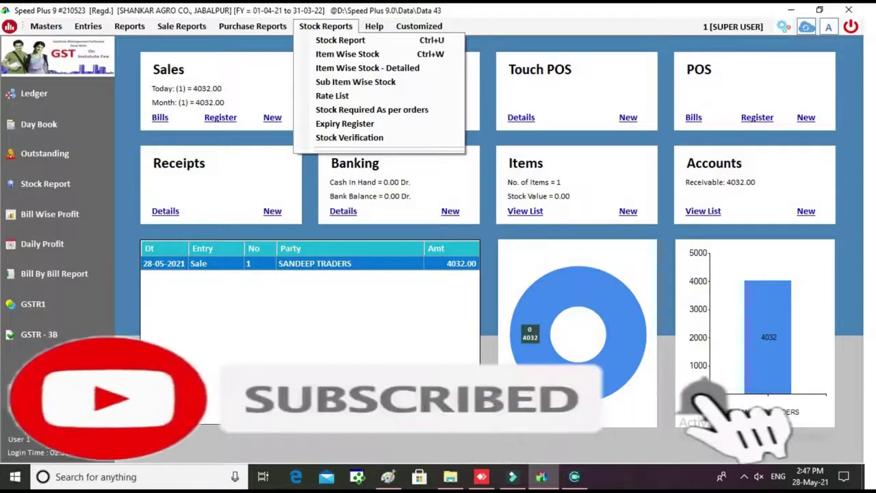
key("Right")
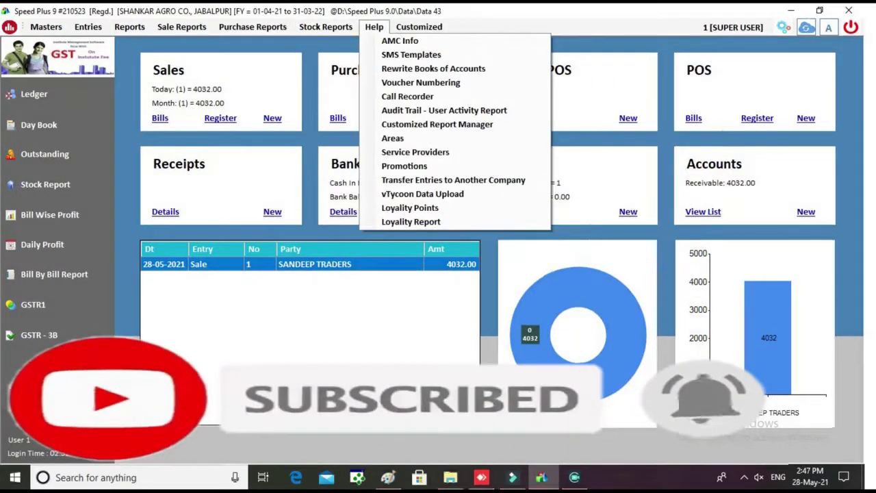